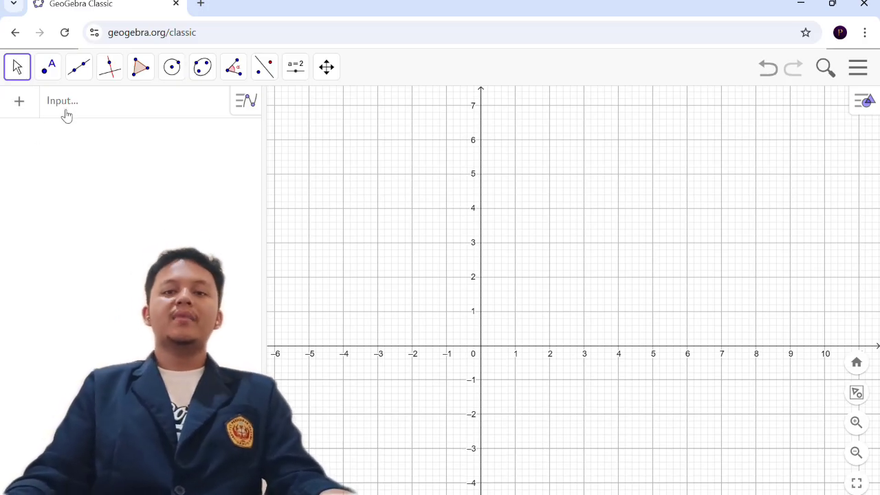
Define the vector u = (-2, 3) as a new algebra entry.
{"action": "left_click", "coordinate": [66, 115]}
{"action": "type", "text": "u="}
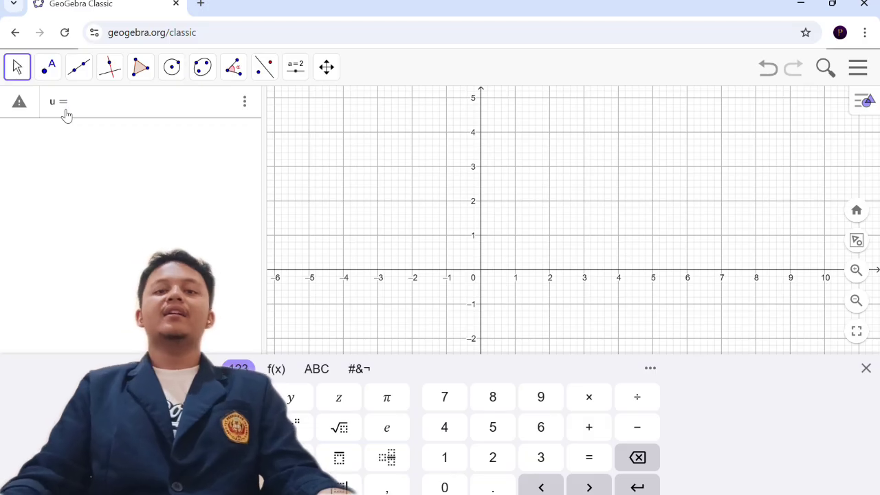
{"action": "type", "text": "("}
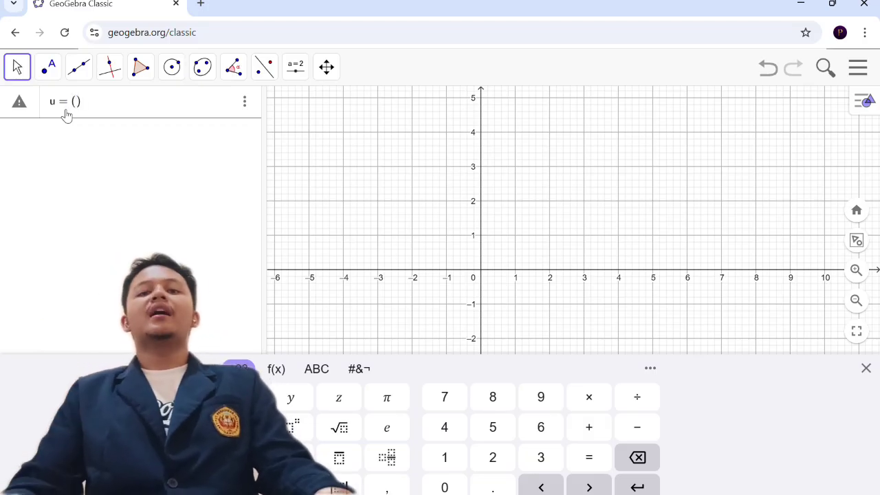
{"action": "type", "text": "-2,3"}
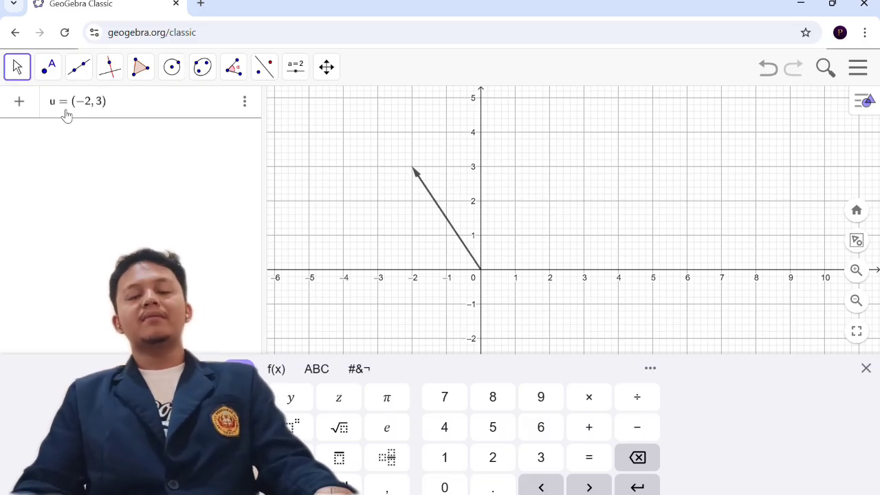
{"action": "key", "text": "Return"}
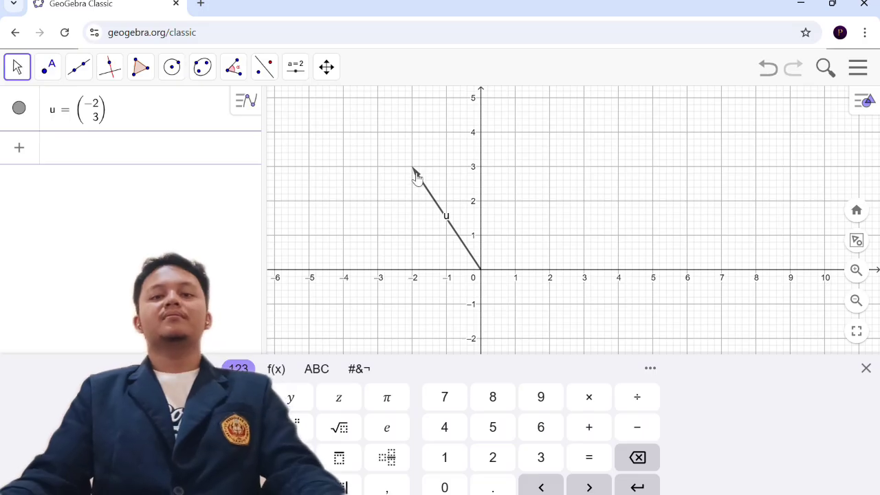
{"action": "left_click", "coordinate": [712, 79]}
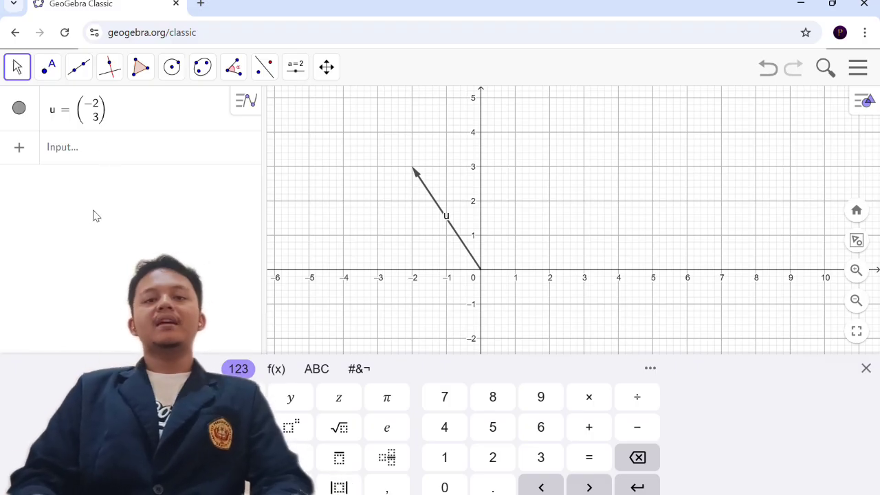
Define the vector v using the Vector(Point) command with the point (4, 4).
{"action": "left_click", "coordinate": [62, 161]}
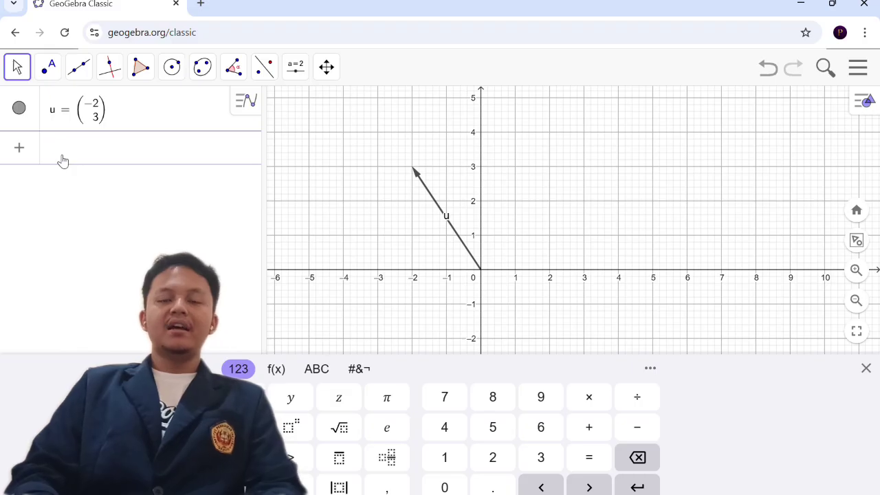
{"action": "type", "text": "v = "}
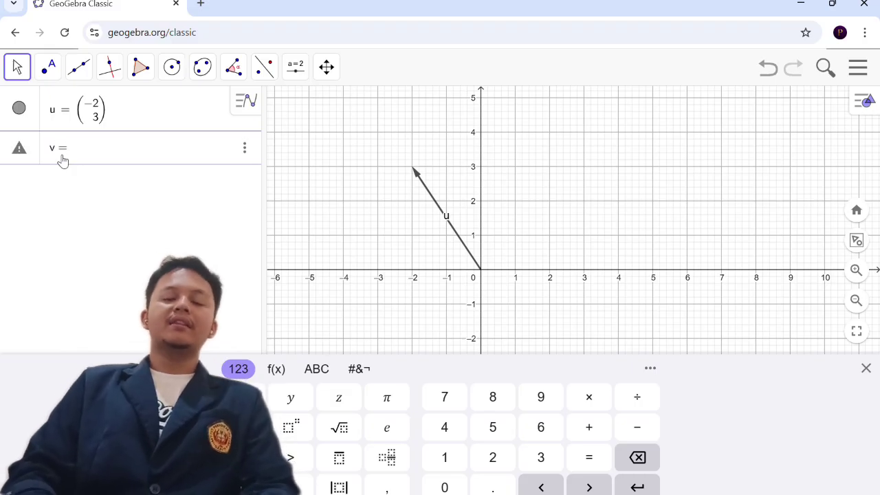
{"action": "type", "text": "vec"}
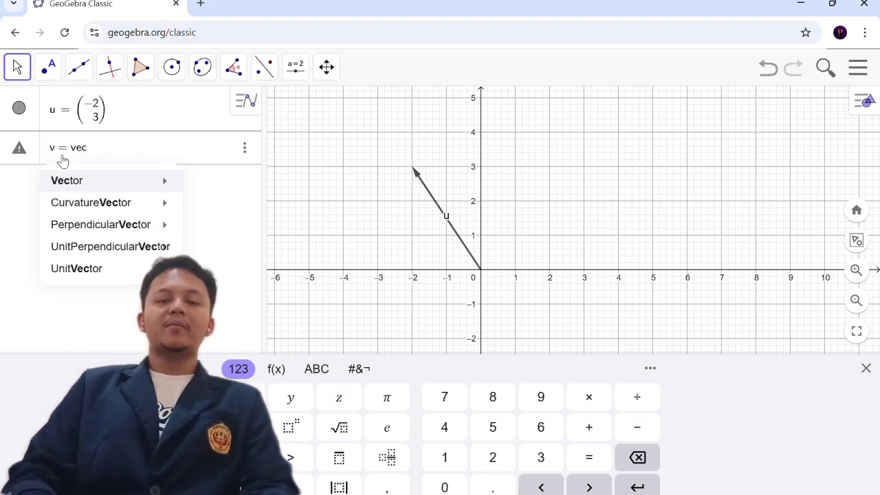
{"action": "mouse_move", "coordinate": [81, 180]}
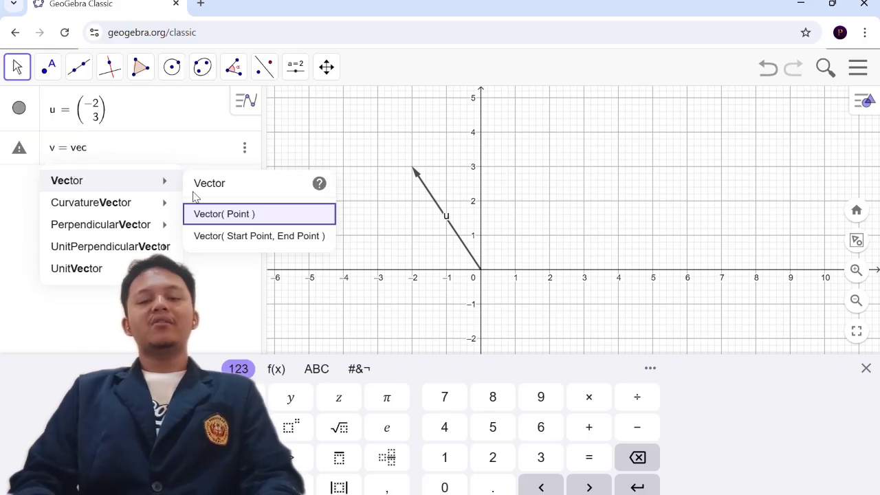
{"action": "left_click", "coordinate": [227, 213]}
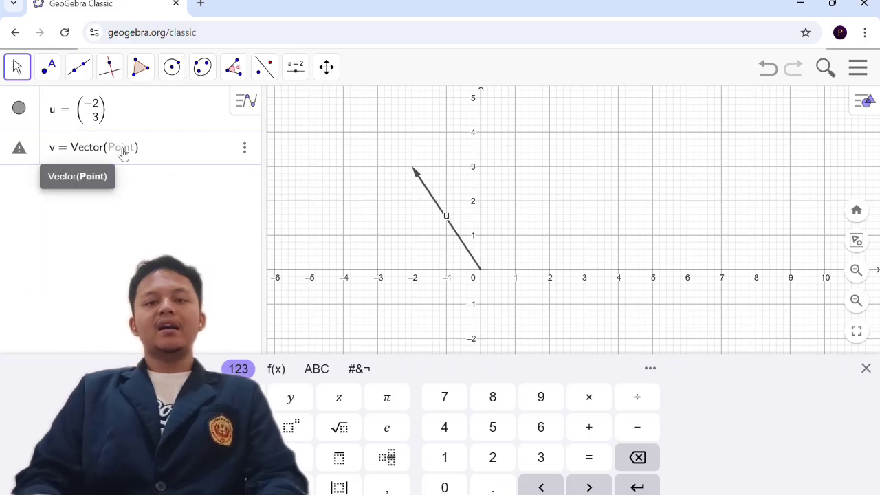
{"action": "type", "text": "("}
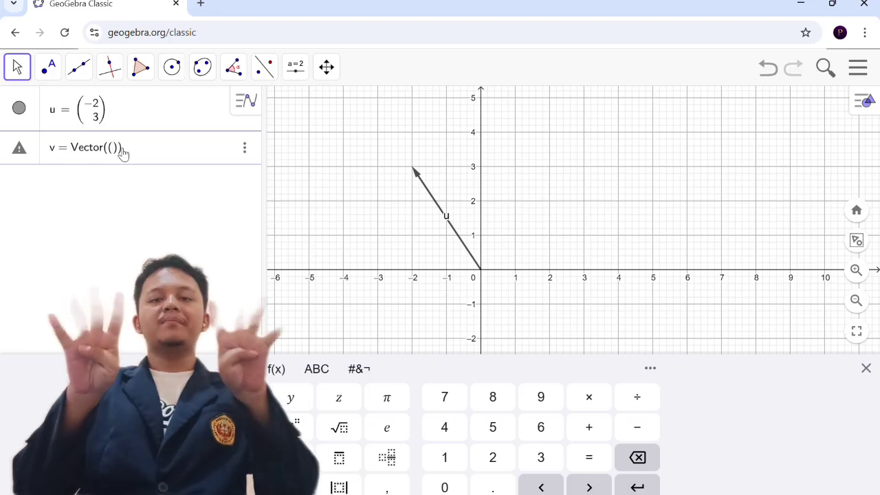
{"action": "type", "text": "4,4"}
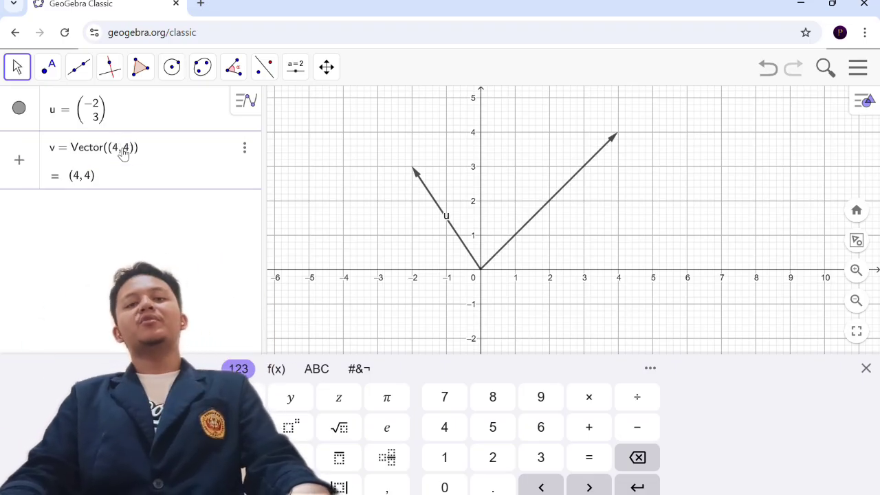
{"action": "key", "text": "Return"}
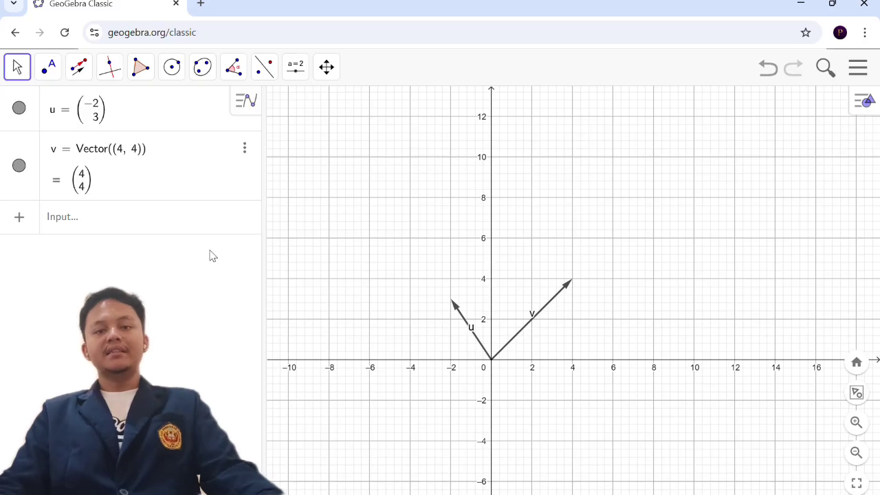
Create the point B = (6, 8) as a new algebra entry.
{"action": "left_click", "coordinate": [88, 221]}
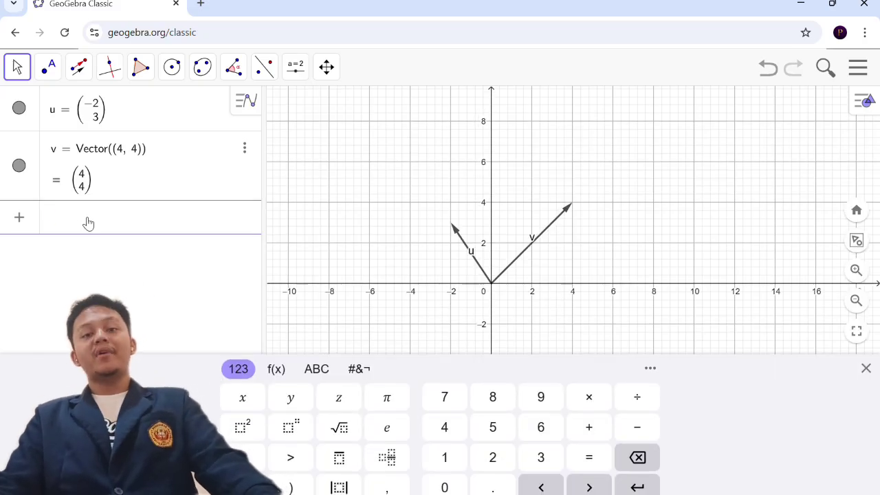
{"action": "type", "text": "B "}
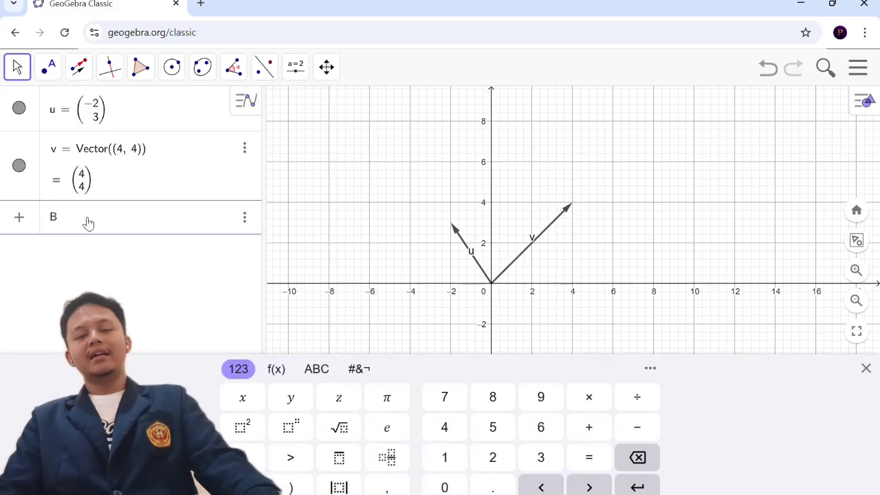
{"action": "type", "text": "= "}
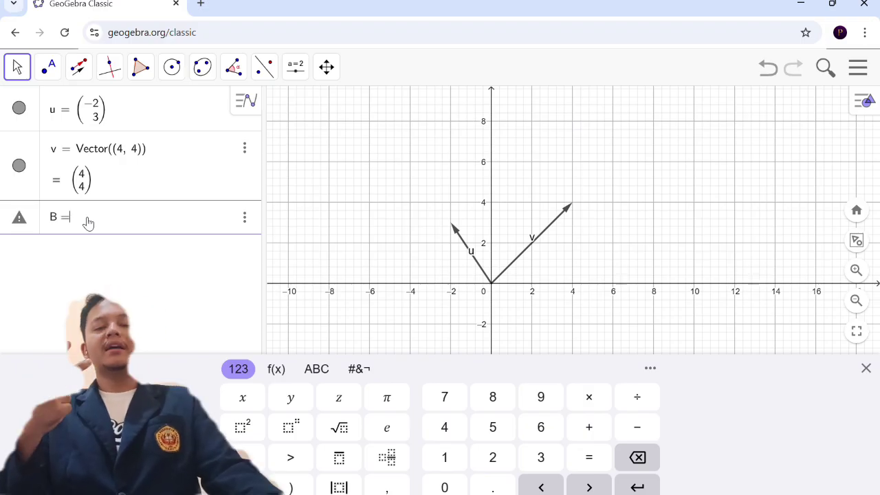
{"action": "type", "text": "(6,8"}
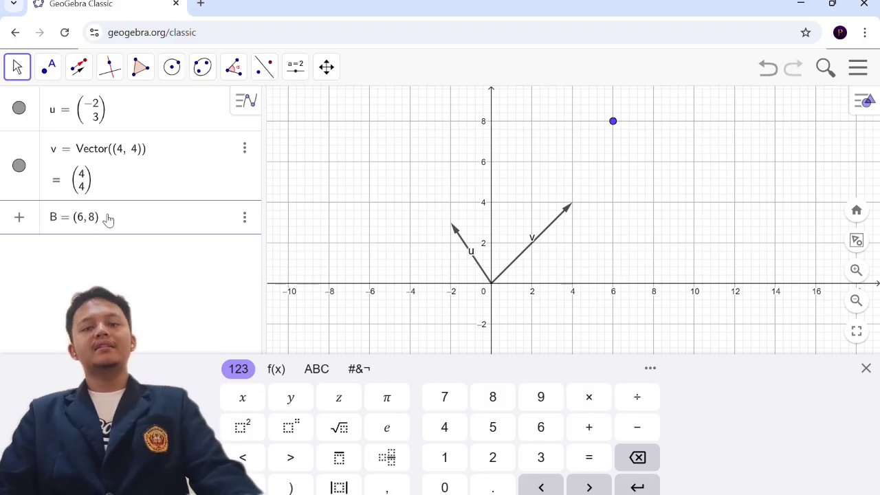
{"action": "key", "text": "Return"}
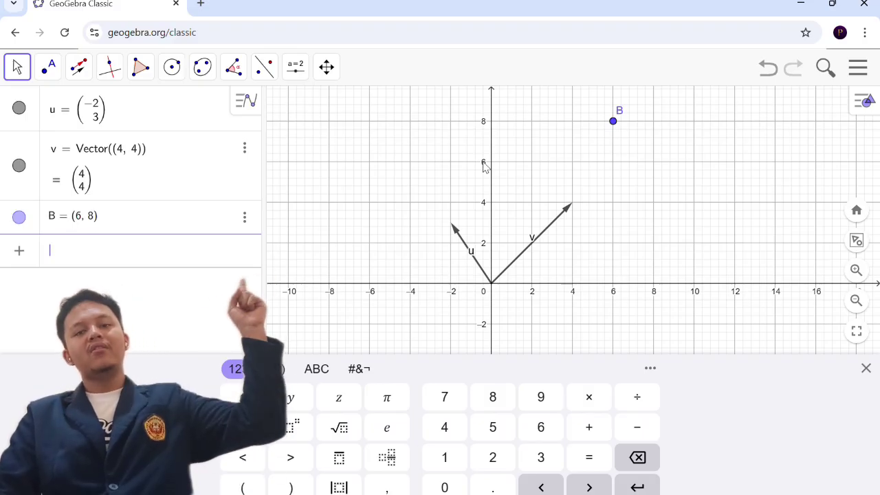
{"action": "left_click", "coordinate": [611, 163]}
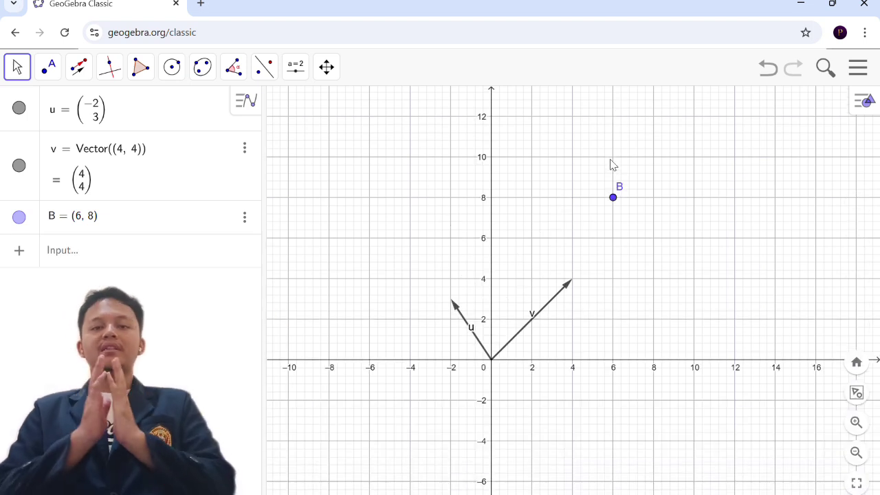
{"action": "left_click_drag", "start_coordinate": [560, 219], "coordinate": [520, 206]}
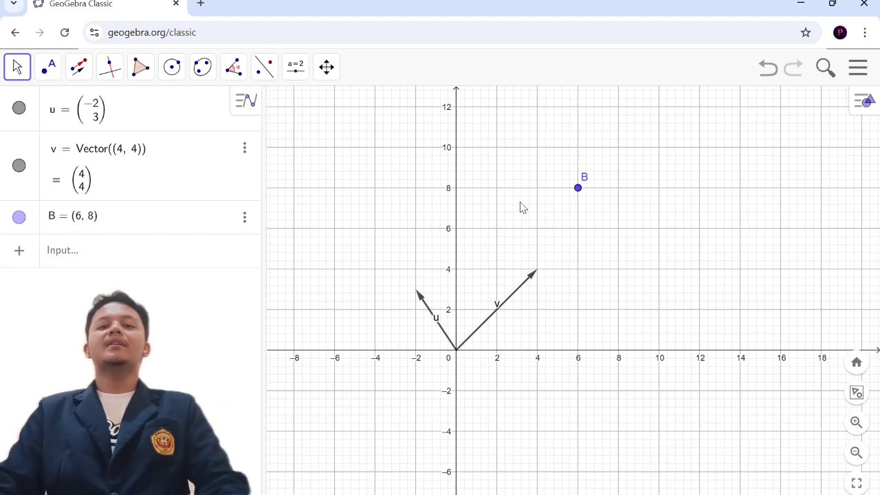
{"action": "left_click", "coordinate": [152, 261]}
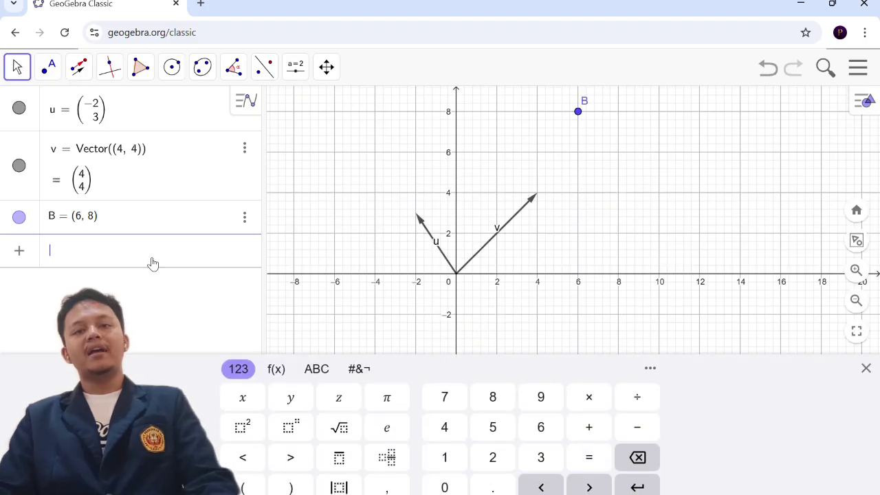
{"action": "type", "text": "b = "}
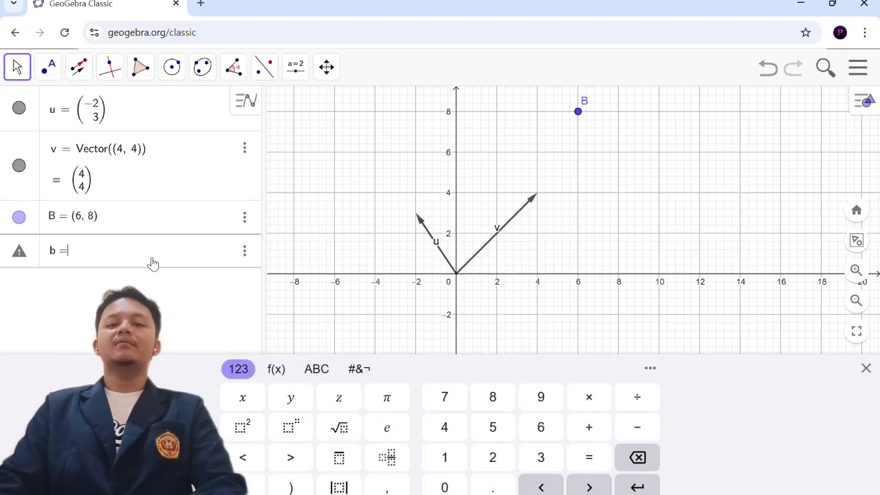
{"action": "type", "text": "(6, 8"}
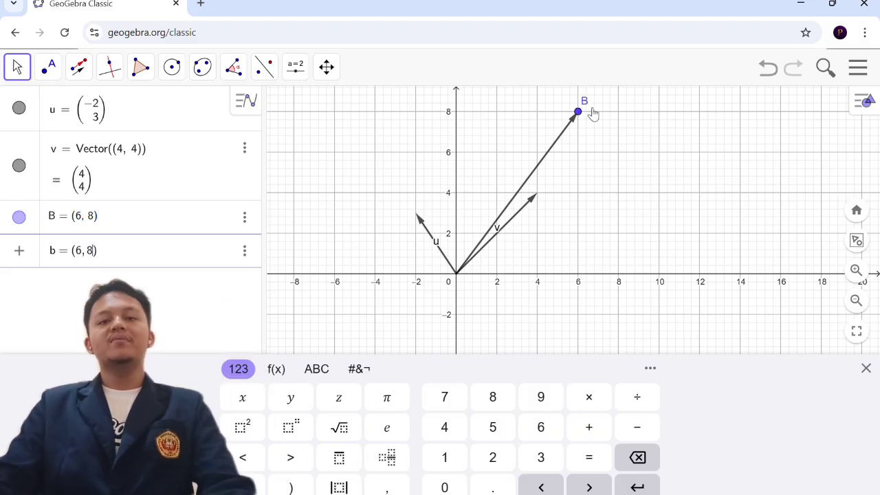
{"action": "key", "text": "ctrl+a"}
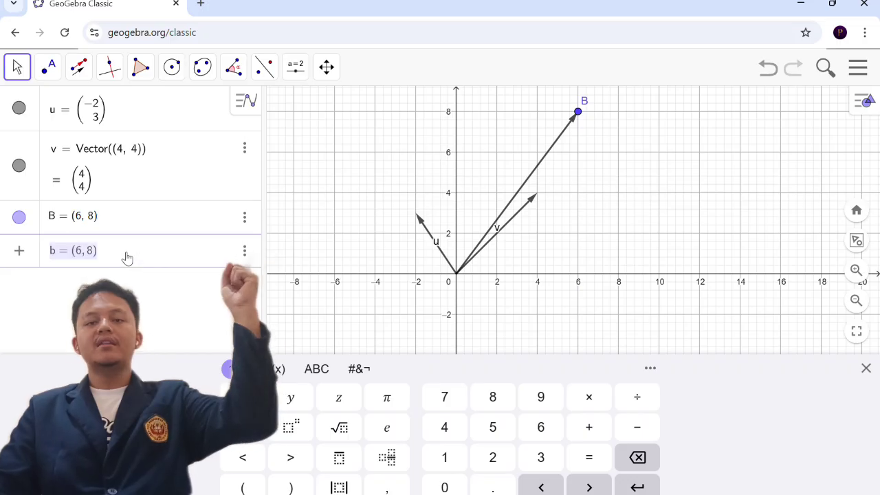
{"action": "key", "text": "BackSpace"}
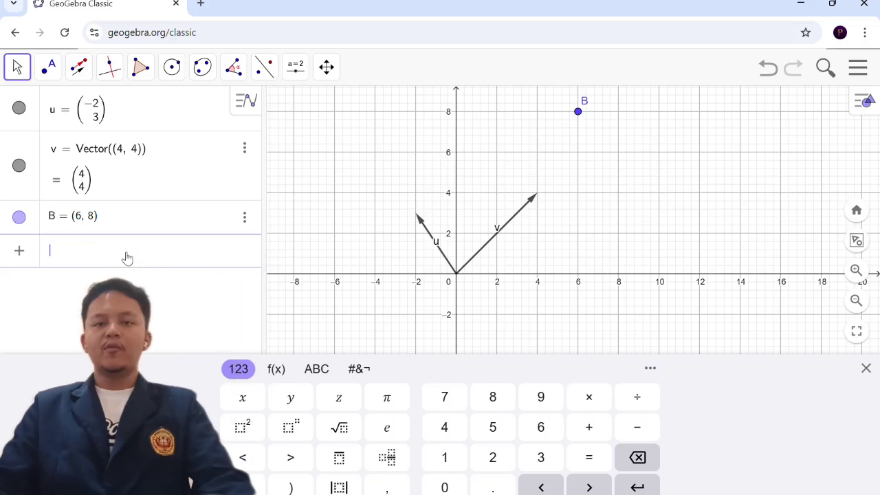
{"action": "left_click", "coordinate": [341, 235]}
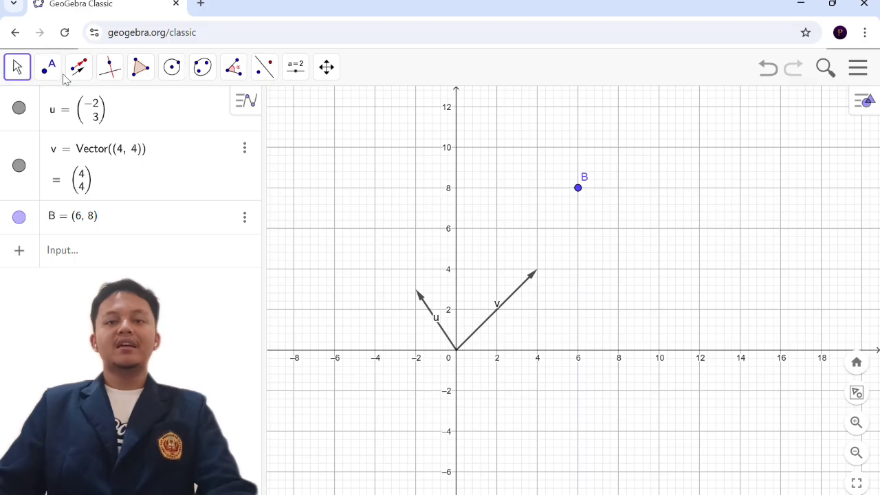
Draw a vector from the origin to point B with the Vector tool, placing point A at (0, 0).
{"action": "left_click", "coordinate": [86, 69]}
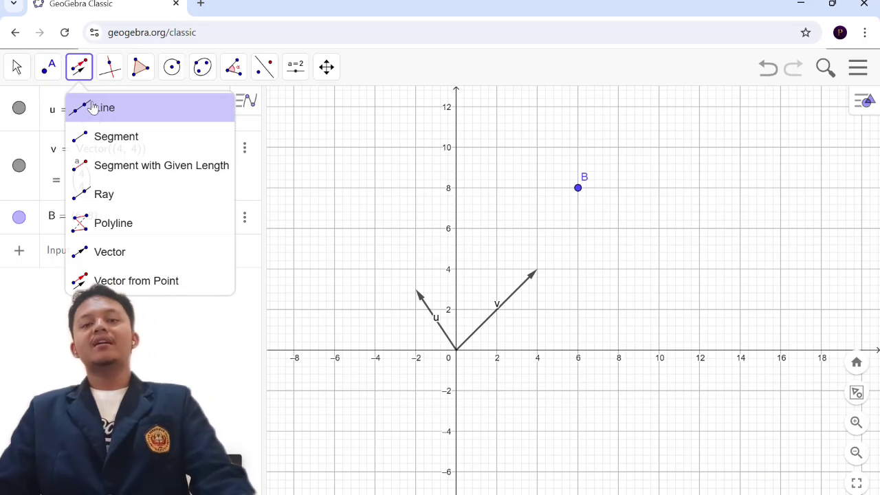
{"action": "left_click", "coordinate": [120, 261]}
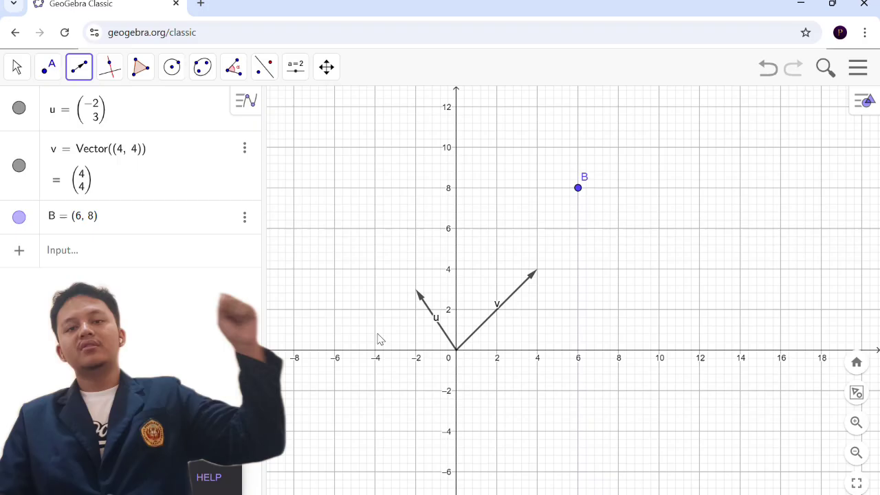
{"action": "left_click", "coordinate": [455, 349]}
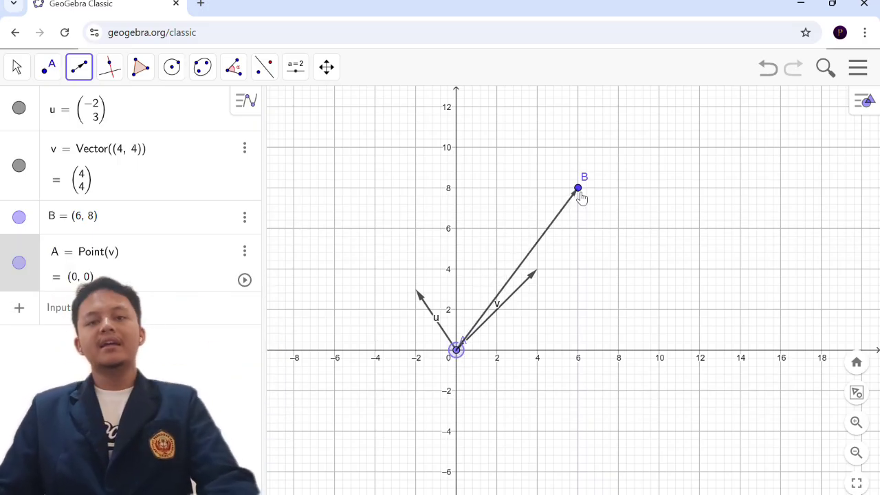
{"action": "left_click", "coordinate": [581, 195]}
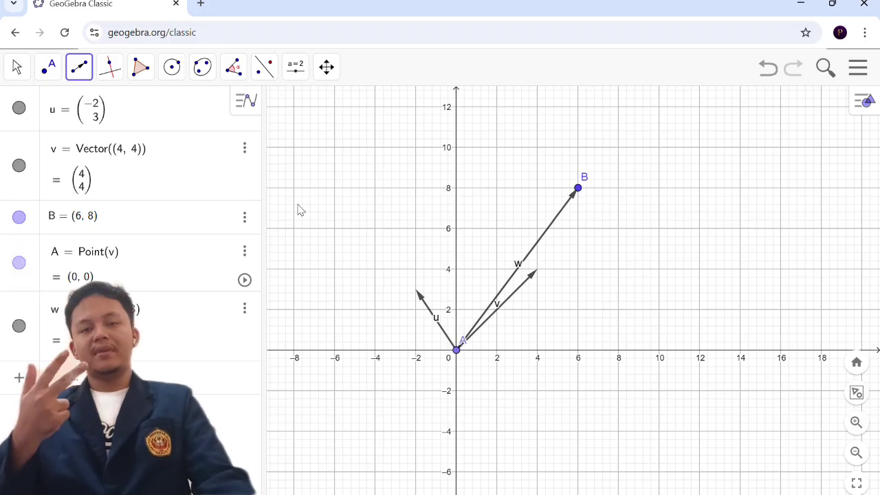
{"action": "left_click", "coordinate": [18, 67]}
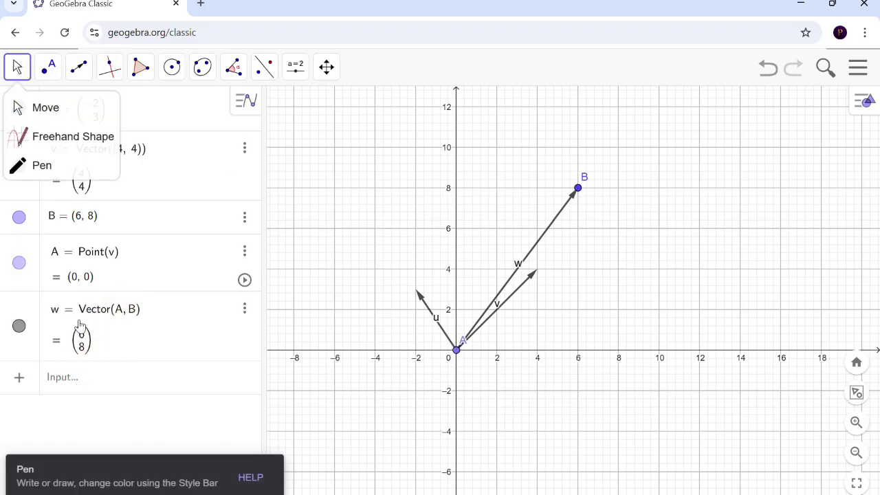
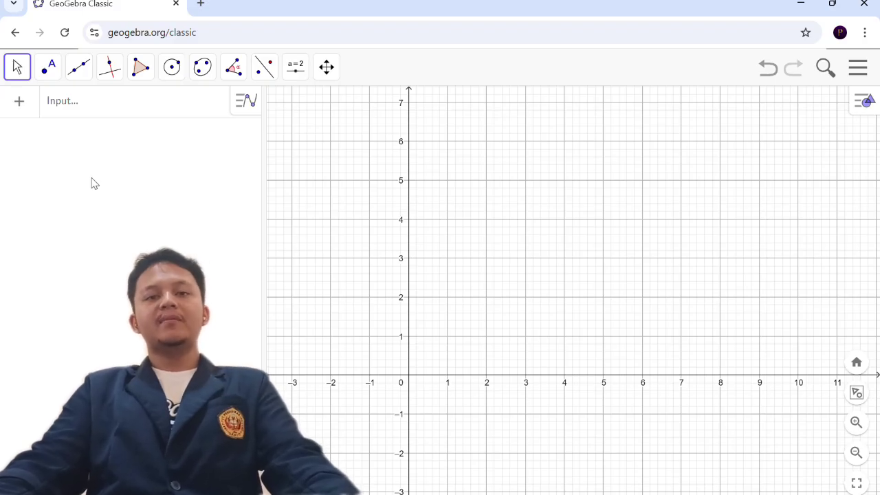
Add a text entry reading "Misalkan jika u= (-1,5) dan v = (2,3). Tentukan resultan u + v.".
{"action": "left_click", "coordinate": [19, 101]}
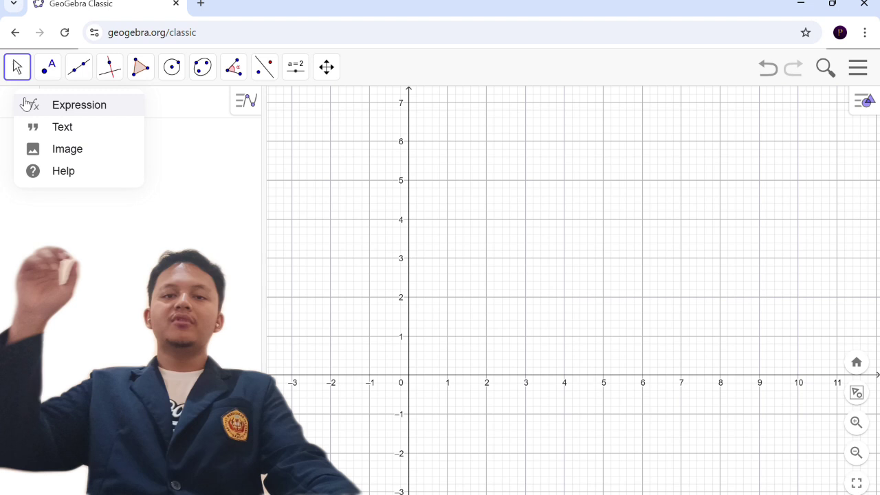
{"action": "left_click", "coordinate": [46, 129]}
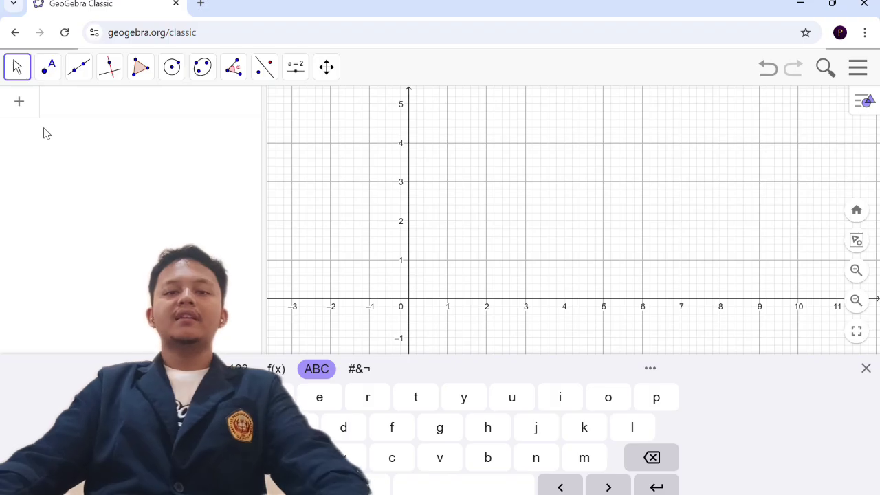
{"action": "left_click", "coordinate": [20, 101]}
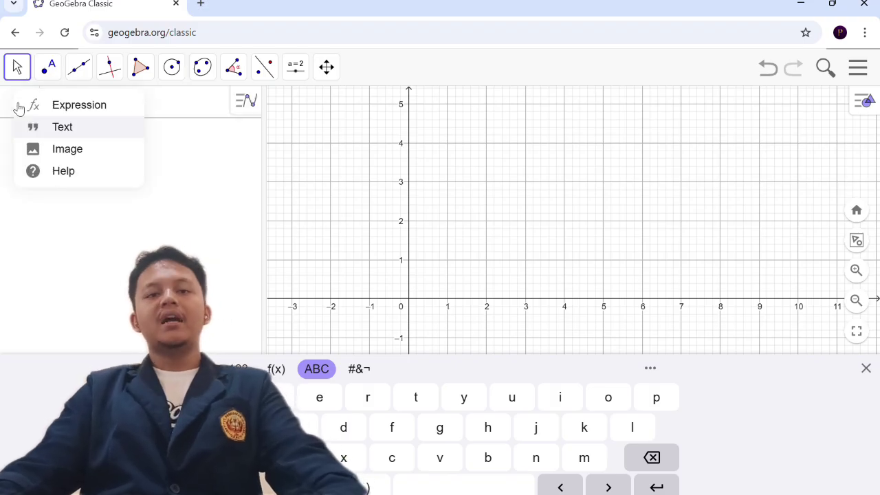
{"action": "left_click", "coordinate": [43, 129]}
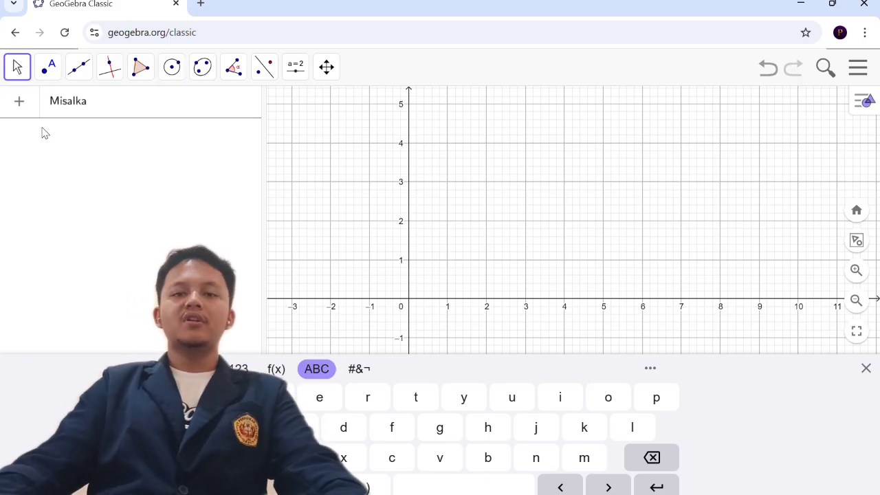
{"action": "type", "text": "Misalkan jika u = (−1, 5) da"}
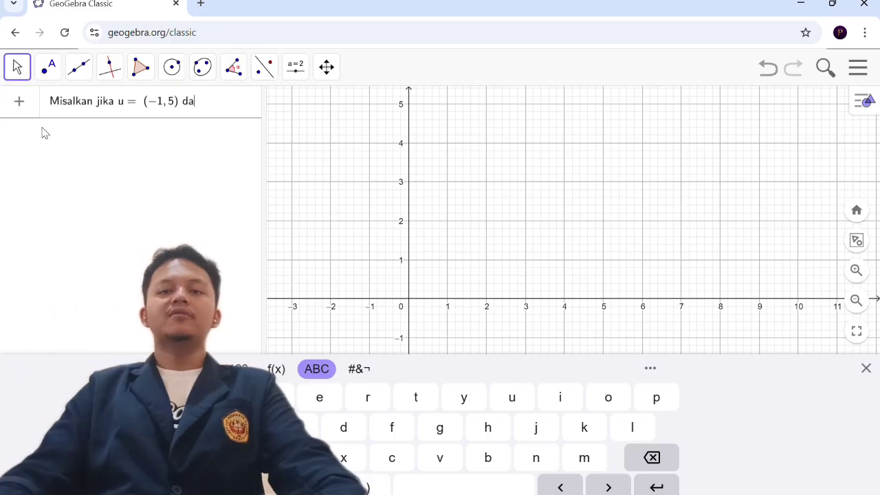
{"action": "type", "text": "n v = "}
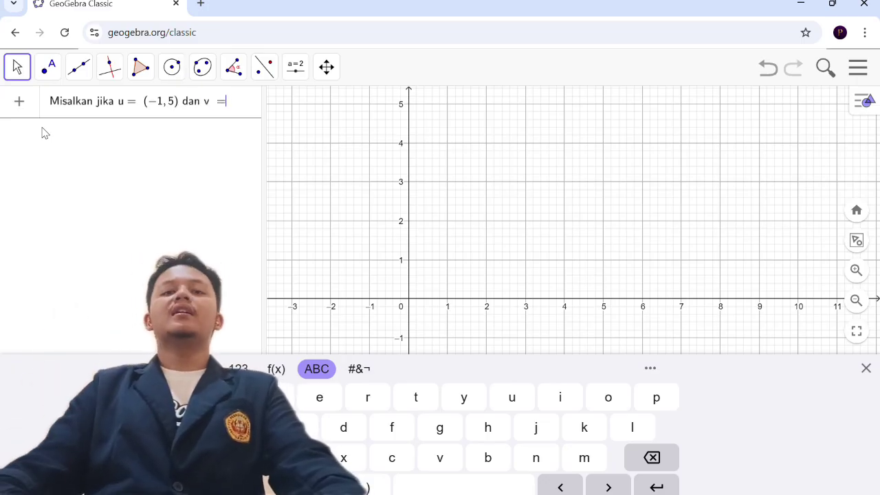
{"action": "type", "text": "(2,3"}
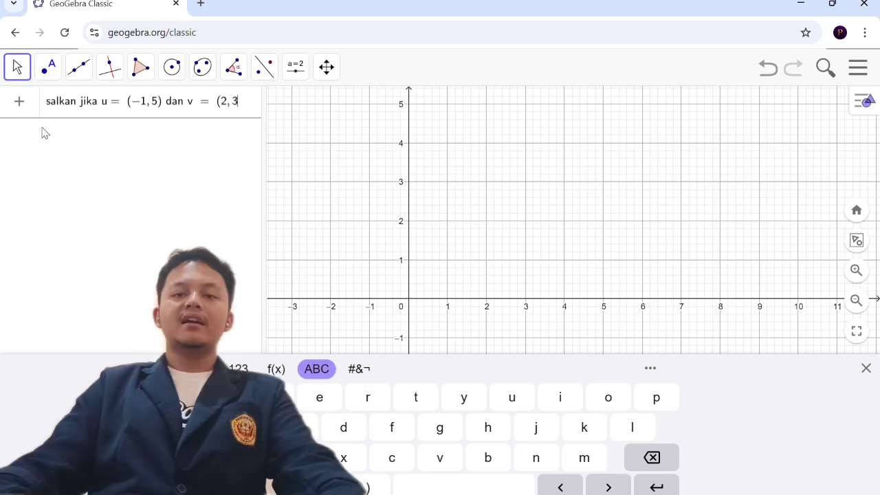
{"action": "type", "text": "). Tentukan"}
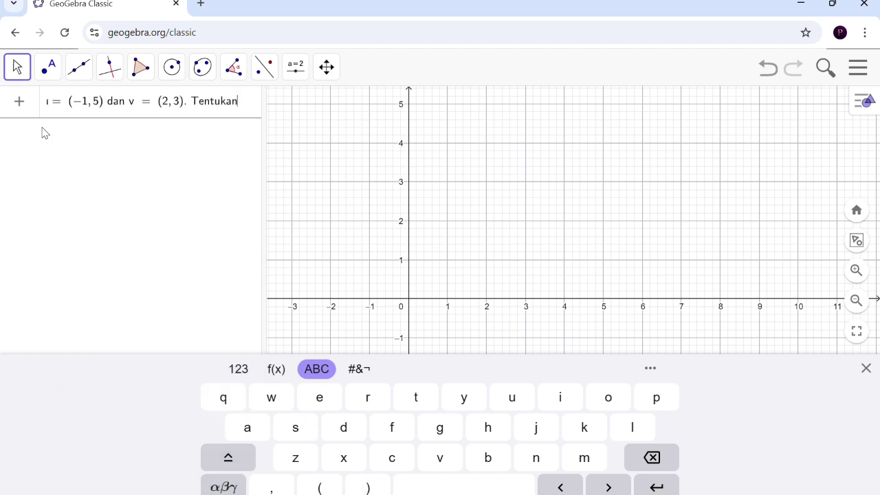
{"action": "type", "text": " resulta"}
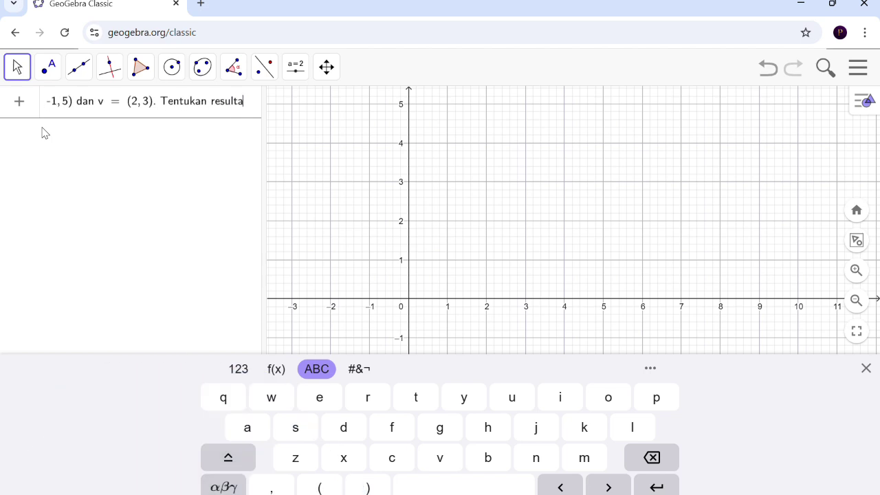
{"action": "type", "text": "n u + v"}
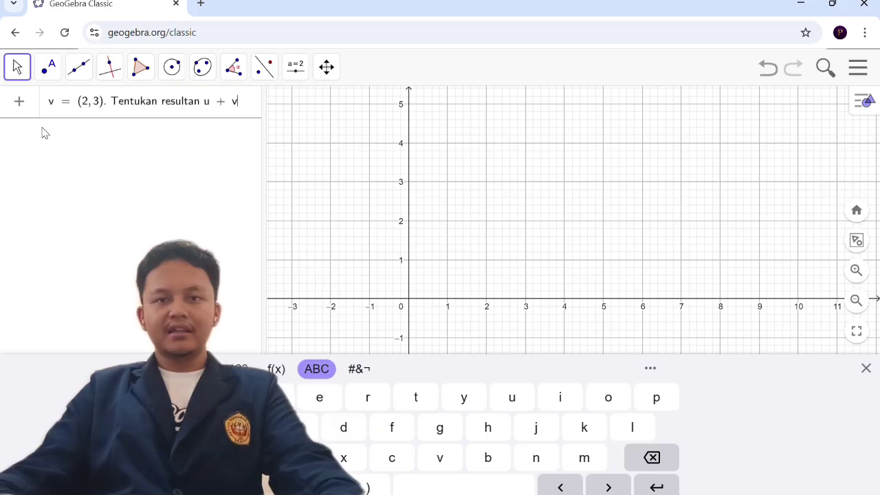
{"action": "type", "text": "."}
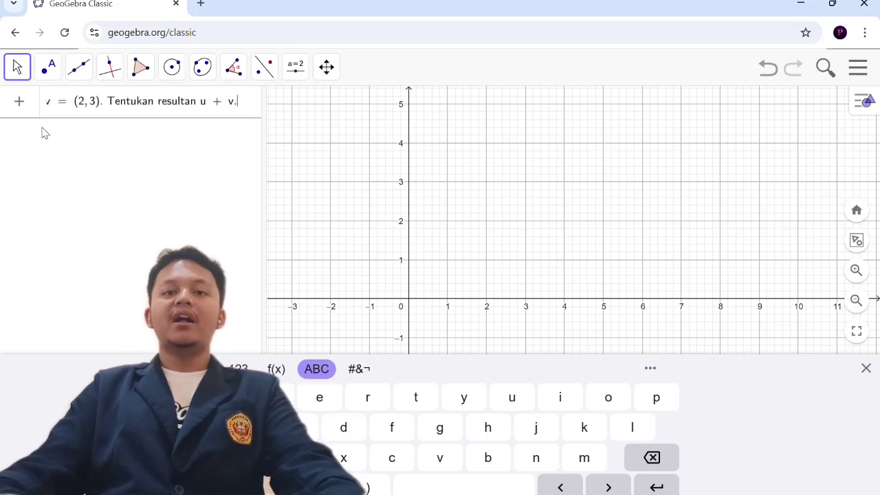
{"action": "key", "text": "Return"}
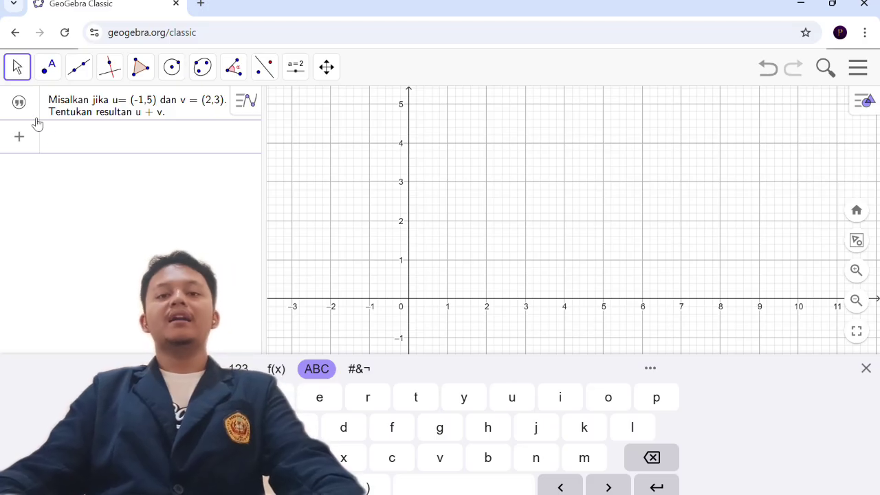
Show the problem text in the graphics view.
{"action": "left_click", "coordinate": [20, 102]}
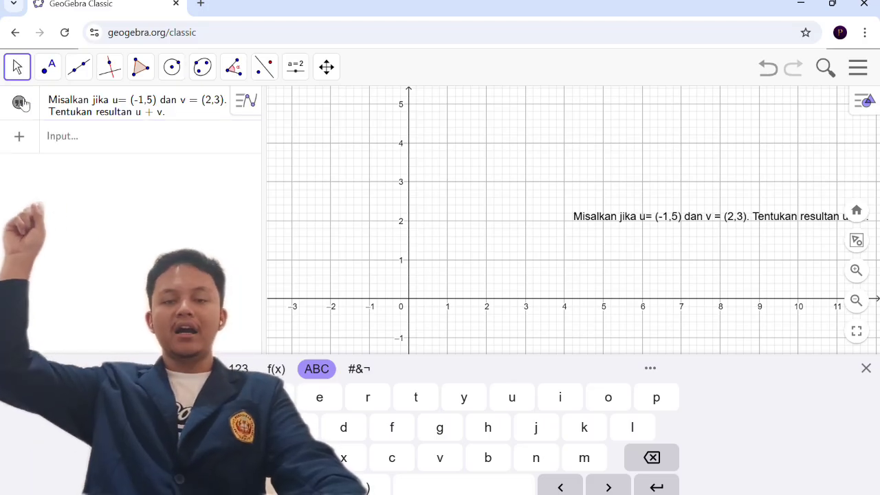
{"action": "left_click", "coordinate": [639, 215]}
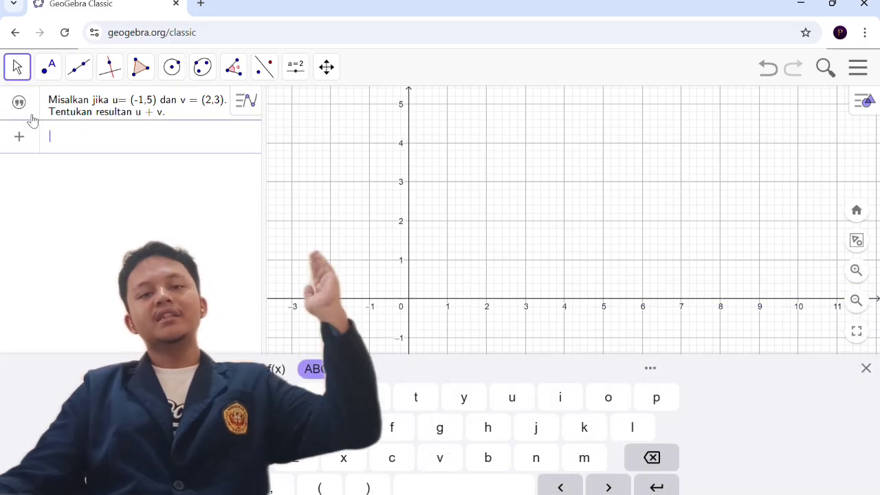
{"action": "left_click", "coordinate": [20, 101]}
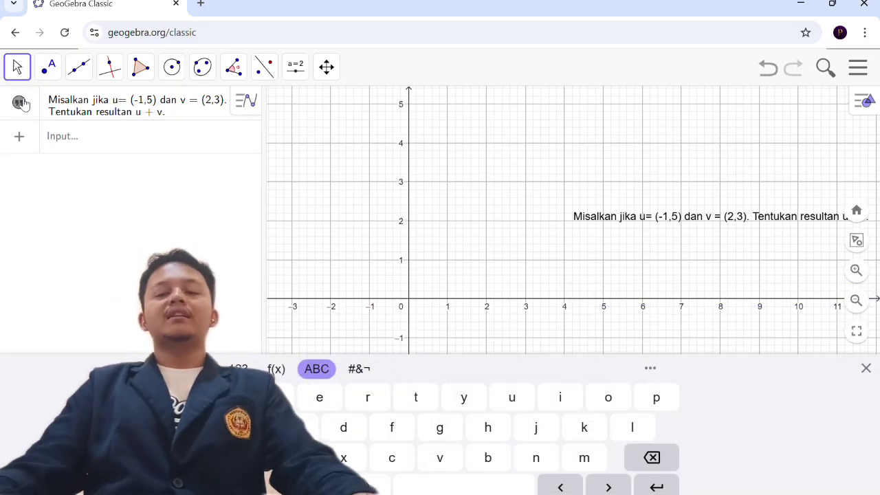
{"action": "left_click", "coordinate": [639, 215]}
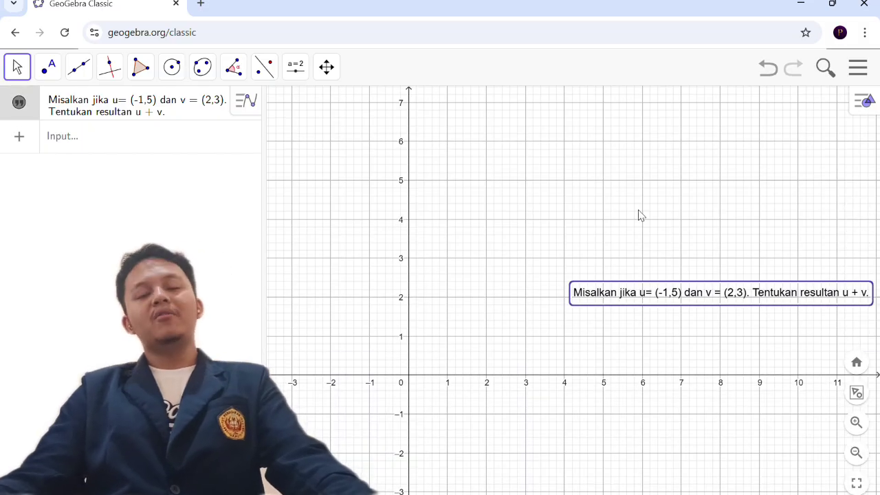
Give the problem text a bright green background and move it so it starts at about (0.8, 4.5) in the graphics view.
{"action": "right_click", "coordinate": [680, 302]}
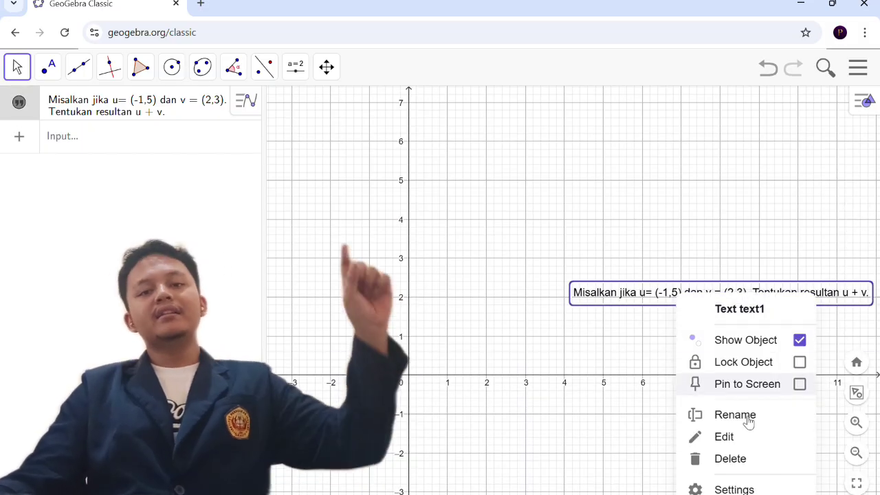
{"action": "left_click", "coordinate": [789, 489]}
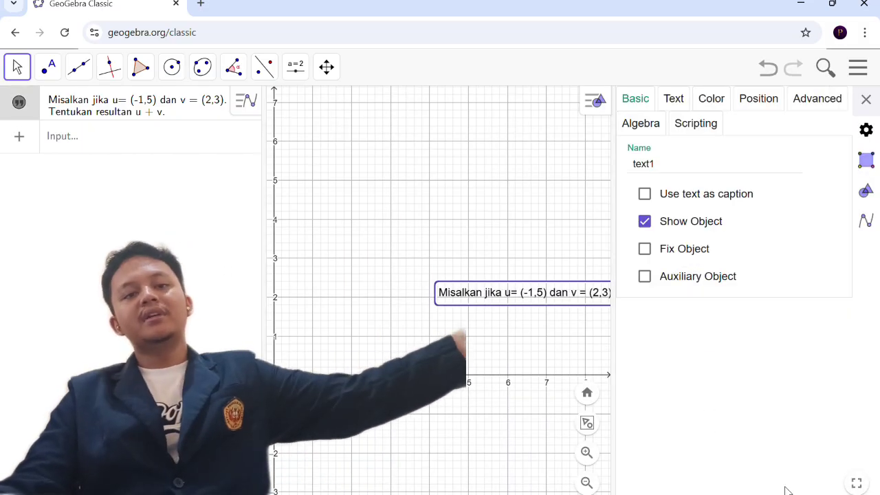
{"action": "left_click", "coordinate": [719, 105]}
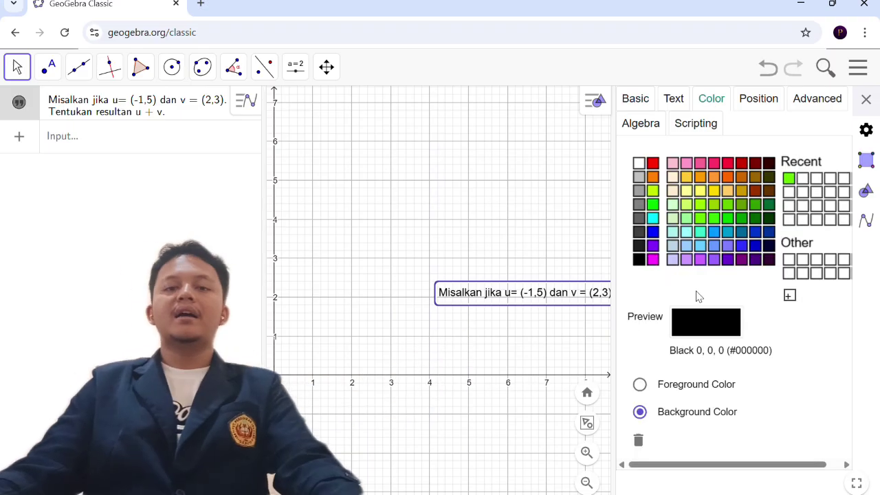
{"action": "left_click", "coordinate": [698, 209]}
{"action": "left_click", "coordinate": [470, 237]}
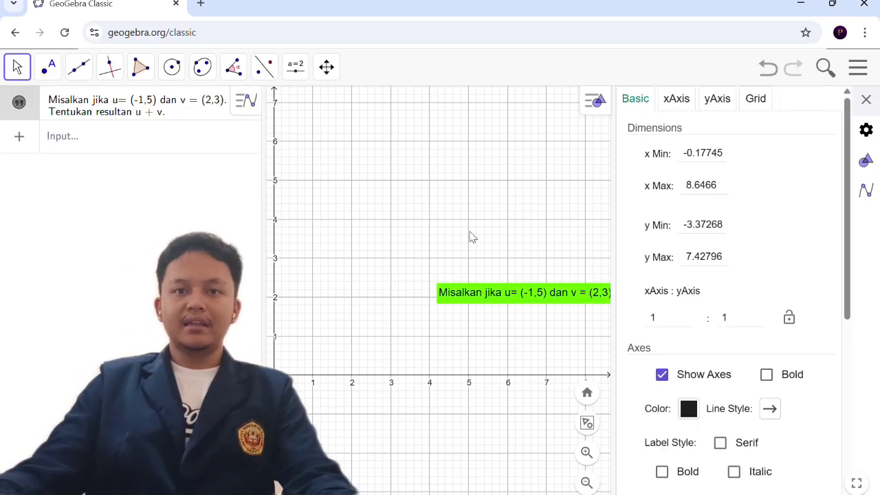
{"action": "left_click", "coordinate": [868, 100]}
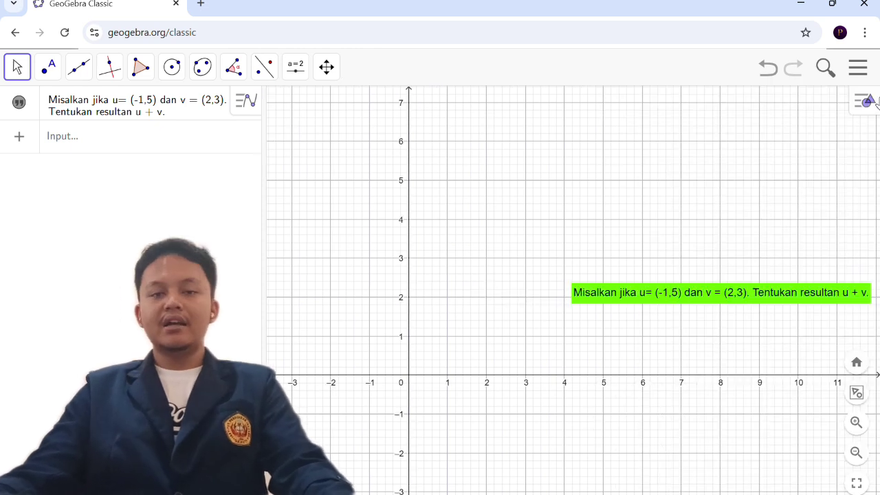
{"action": "left_click_drag", "start_coordinate": [639, 309], "coordinate": [517, 201]}
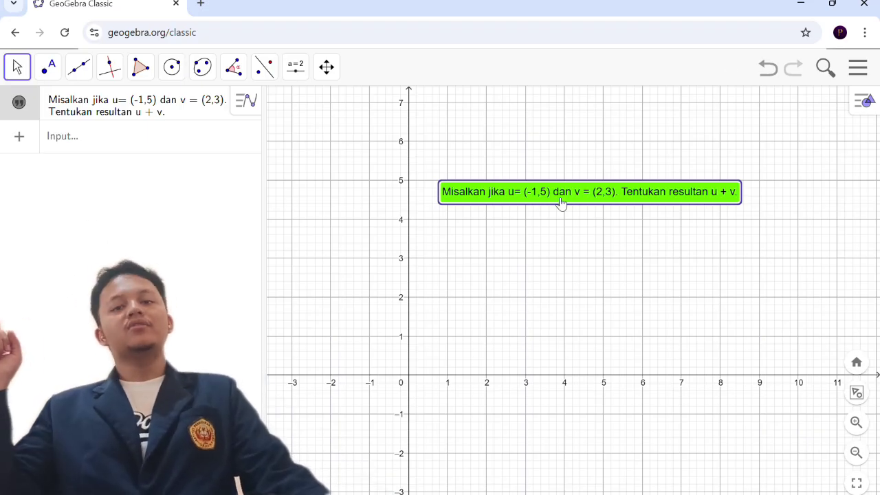
Define the vector u = (-1, 5) as a new algebra entry.
{"action": "left_click", "coordinate": [105, 146]}
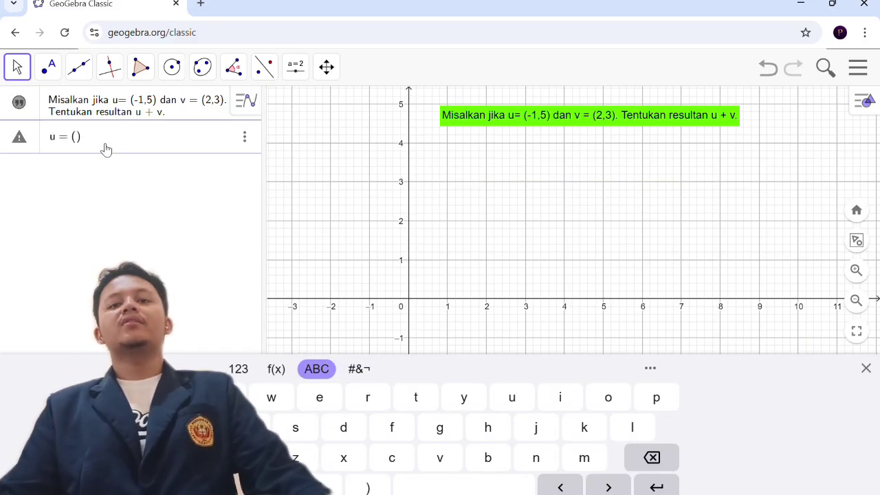
{"action": "type", "text": "u=(-1,5"}
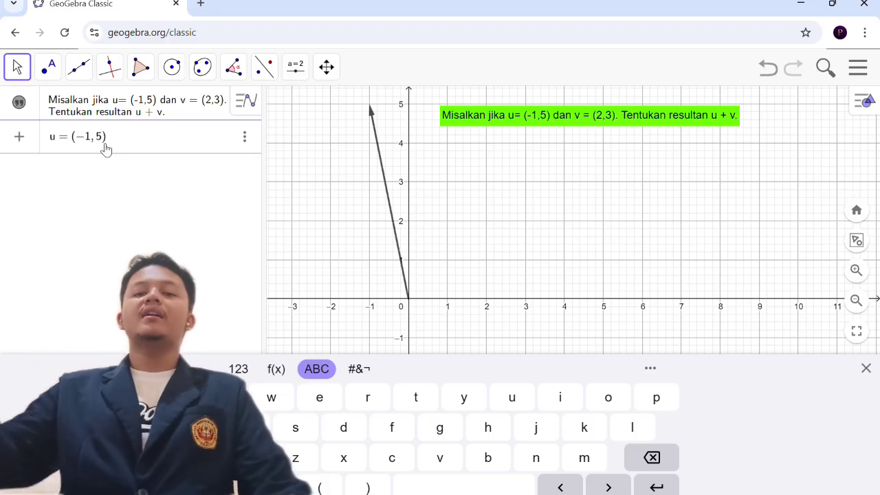
{"action": "key", "text": "Return"}
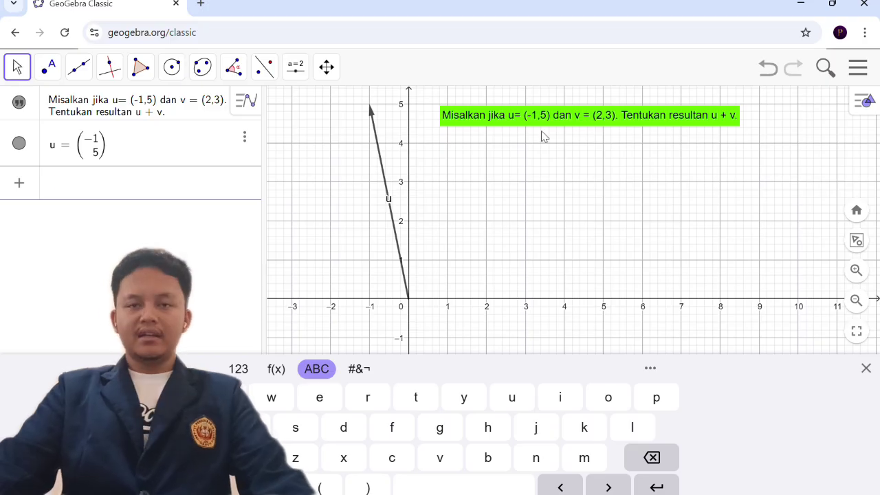
Define the vector v = (2, 3) as a new algebra entry.
{"action": "type", "text": "= "}
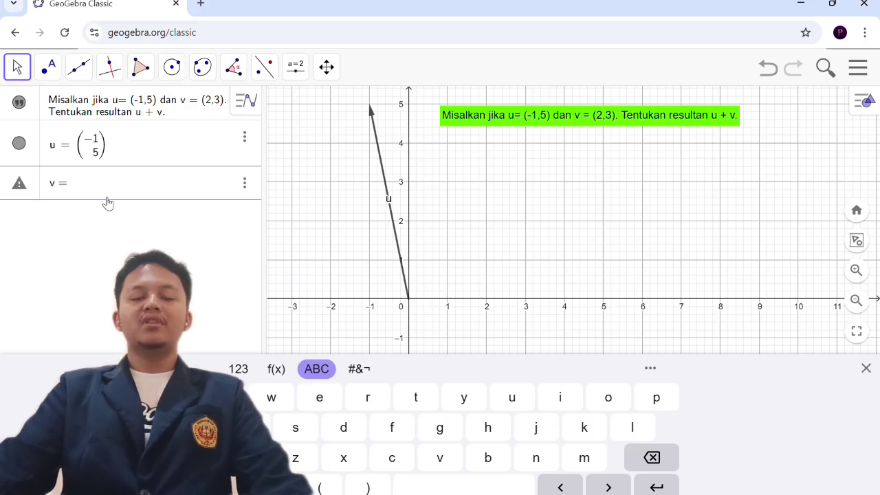
{"action": "type", "text": "(2, 3"}
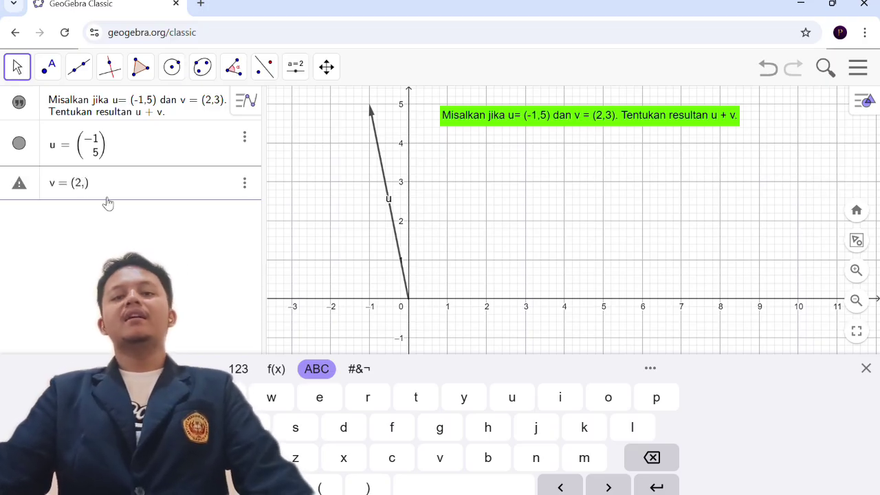
{"action": "key", "text": "Return"}
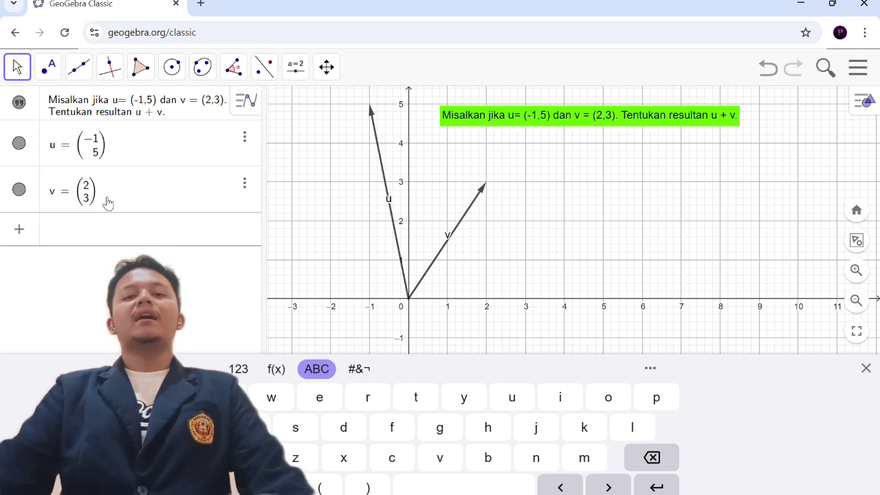
{"action": "left_click", "coordinate": [483, 258]}
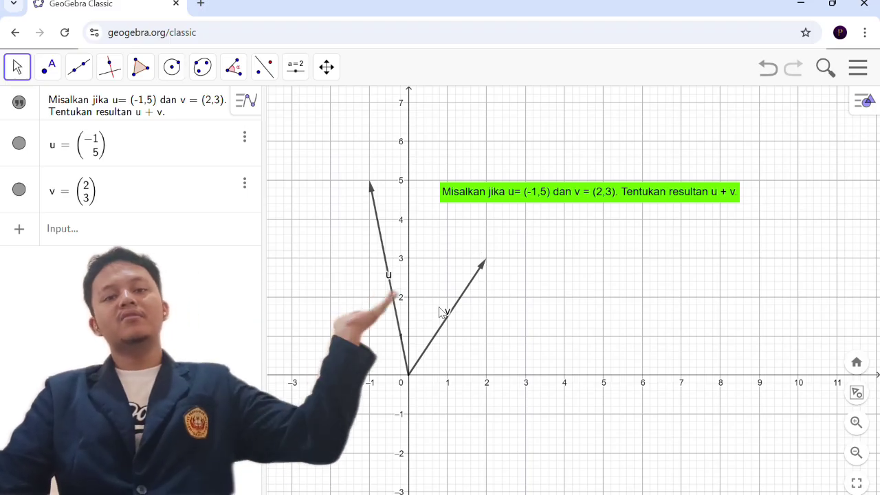
Set the colour of vector u to red in its object settings.
{"action": "right_click", "coordinate": [393, 278]}
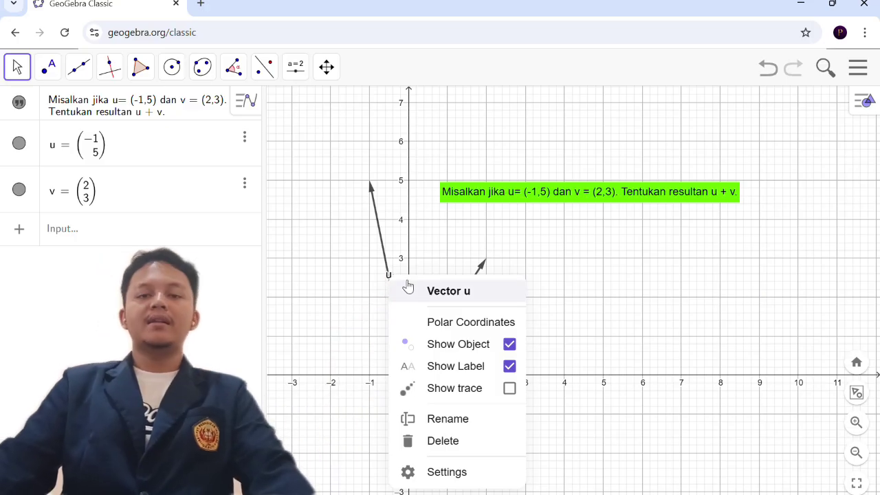
{"action": "left_click", "coordinate": [447, 472]}
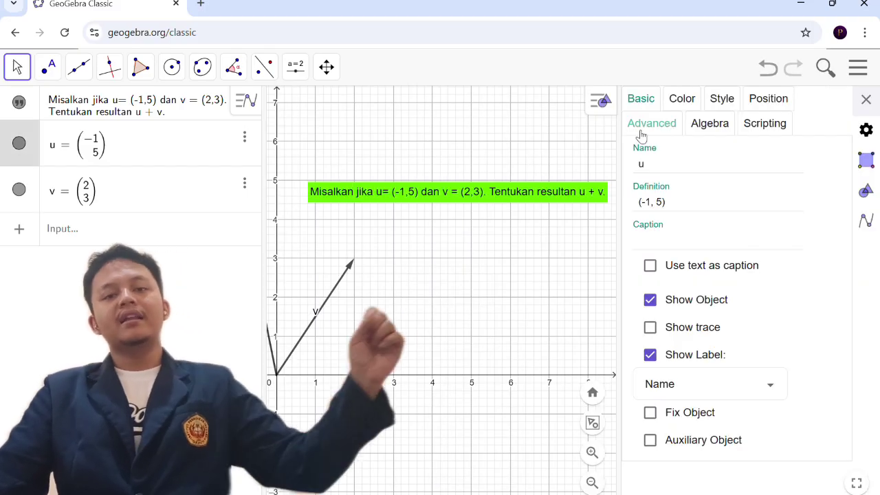
{"action": "left_click", "coordinate": [677, 99]}
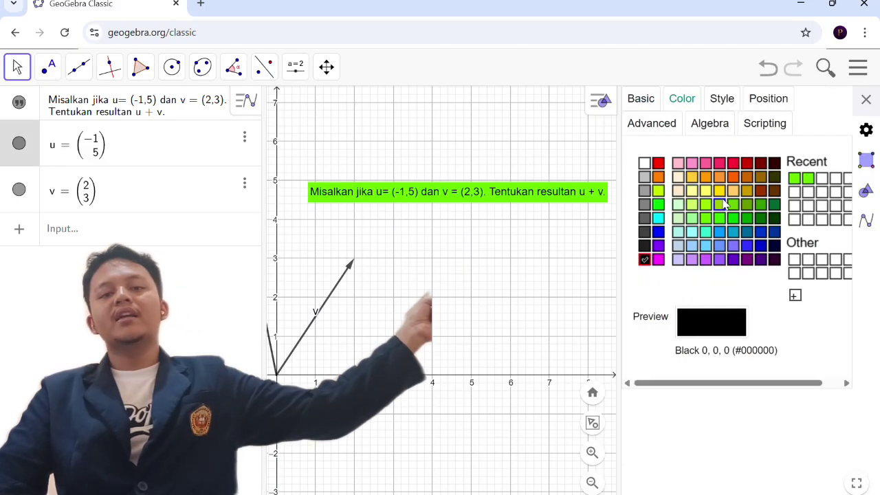
{"action": "left_click", "coordinate": [658, 163]}
Set the colour of vector v to blue (0, 0, 255).
{"action": "left_click", "coordinate": [336, 307]}
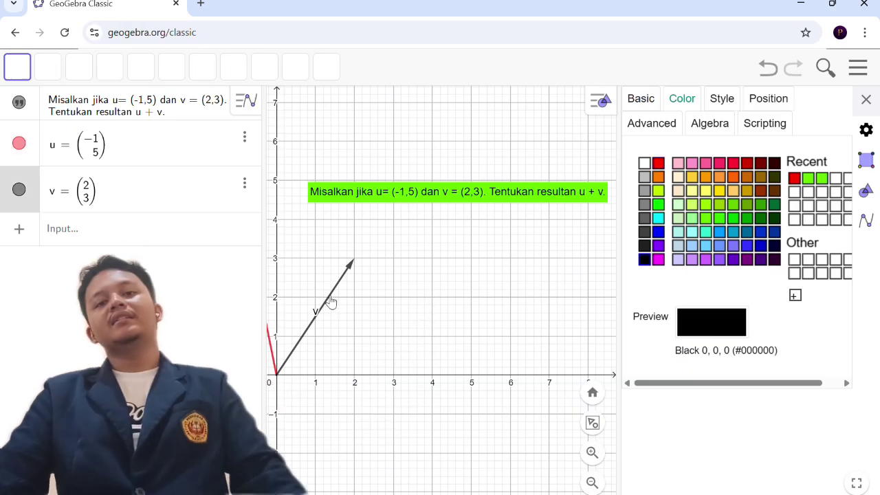
{"action": "left_click", "coordinate": [659, 232]}
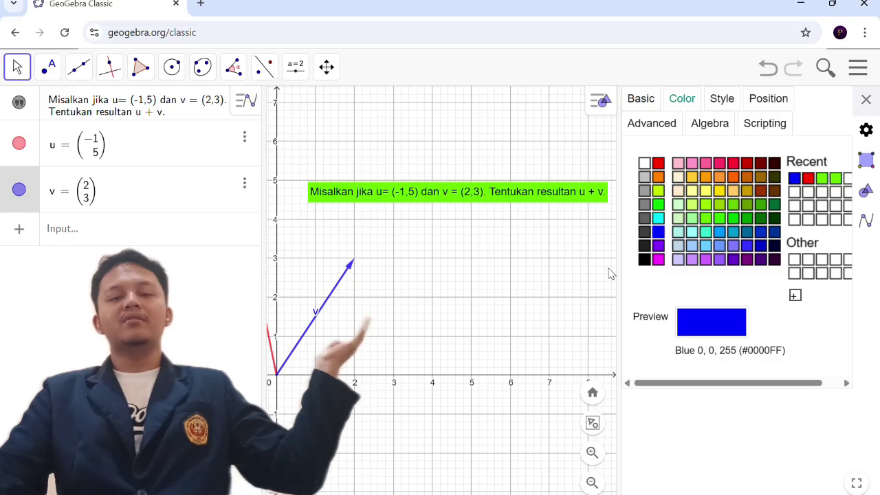
{"action": "left_click", "coordinate": [454, 293]}
{"action": "left_click_drag", "start_coordinate": [454, 292], "coordinate": [529, 293]}
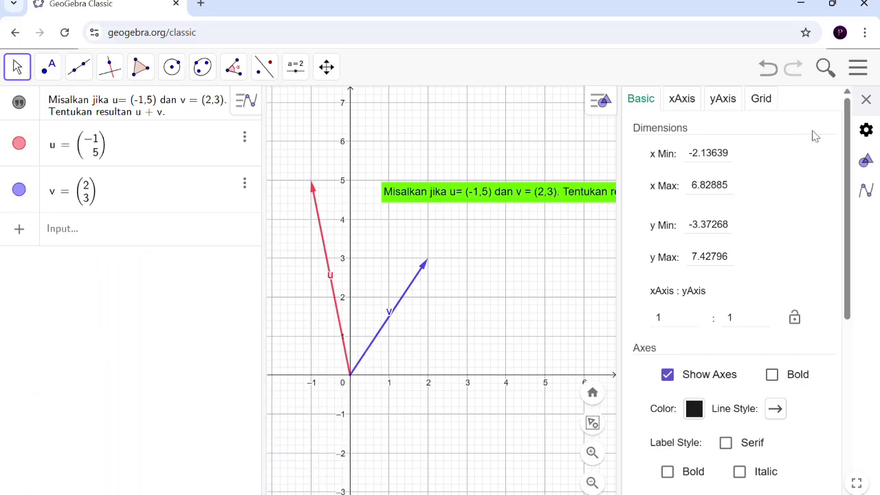
Close the settings and add the vector sum u + v as a new algebra entry.
{"action": "left_click", "coordinate": [865, 100]}
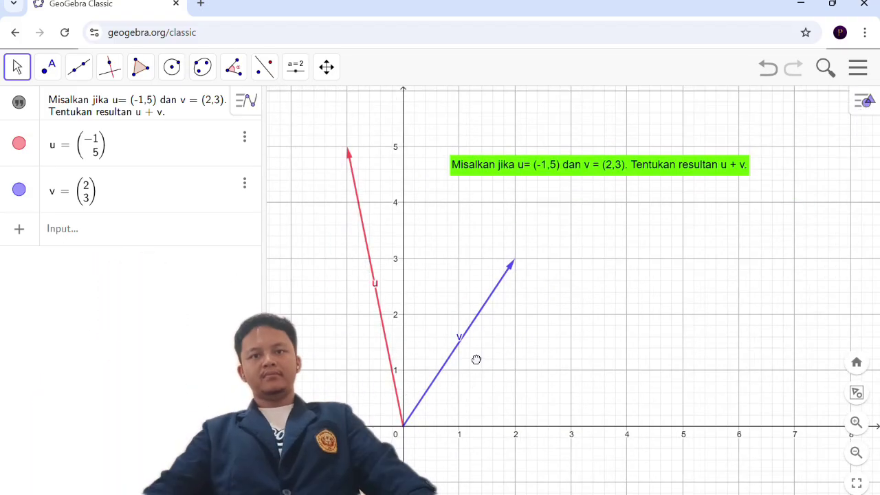
{"action": "left_click_drag", "start_coordinate": [475, 360], "coordinate": [480, 366]}
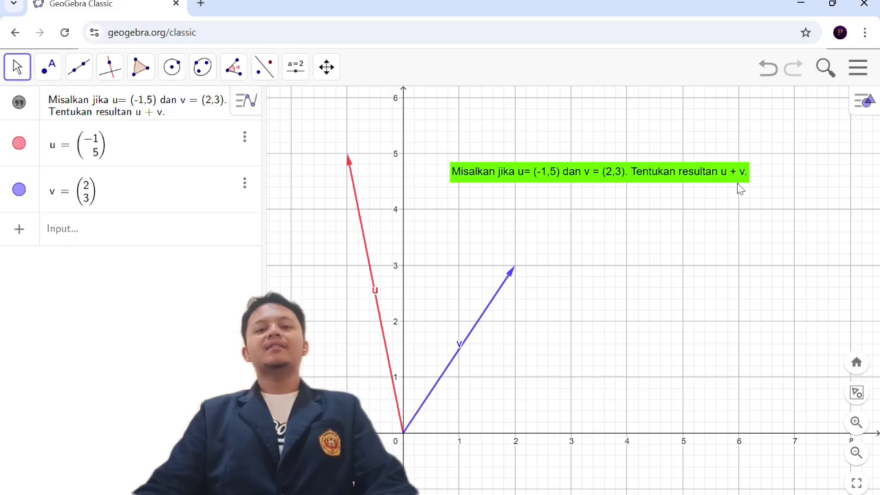
{"action": "left_click", "coordinate": [63, 234]}
{"action": "type", "text": "u + v"}
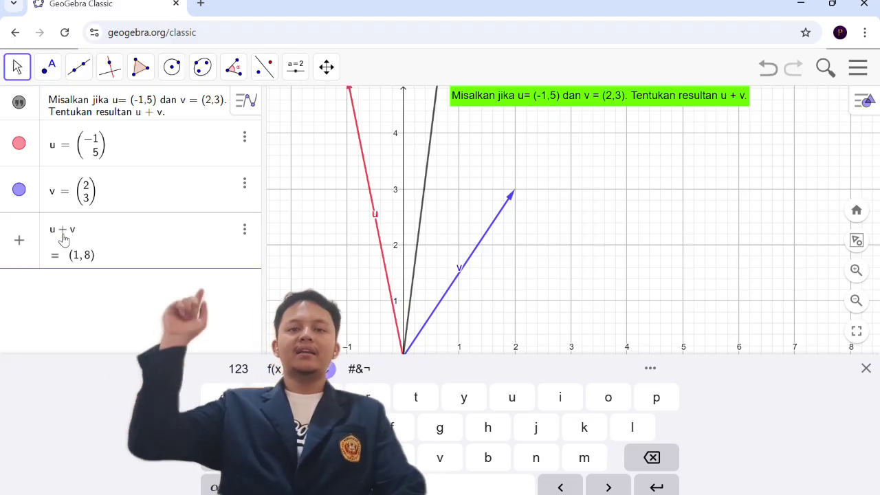
{"action": "key", "text": "Return"}
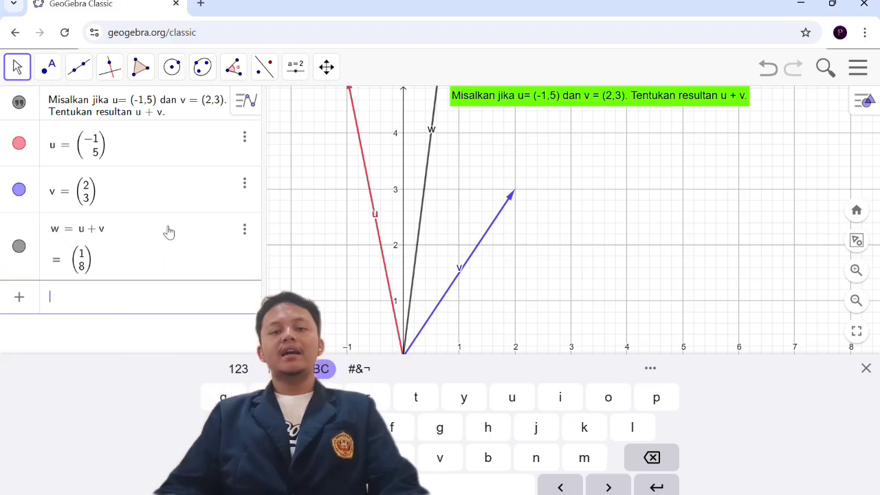
{"action": "left_click", "coordinate": [625, 202]}
{"action": "left_click_drag", "start_coordinate": [560, 246], "coordinate": [586, 281]}
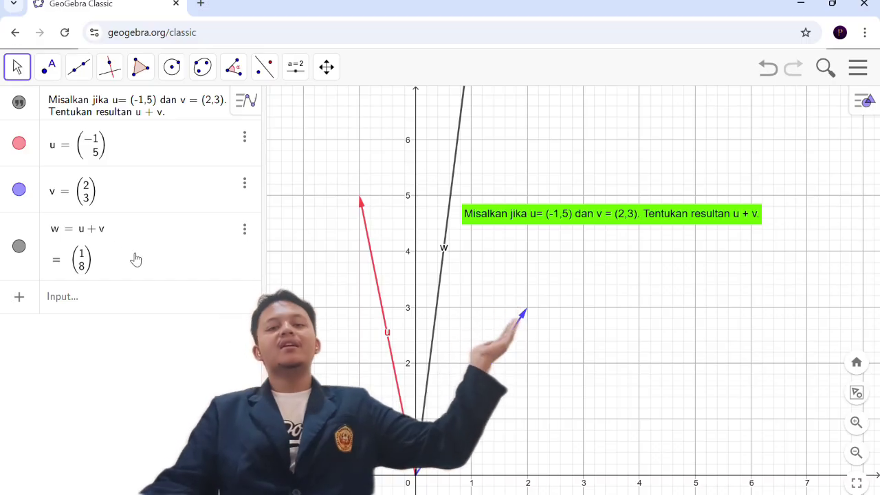
{"action": "left_click_drag", "start_coordinate": [434, 164], "coordinate": [438, 175]}
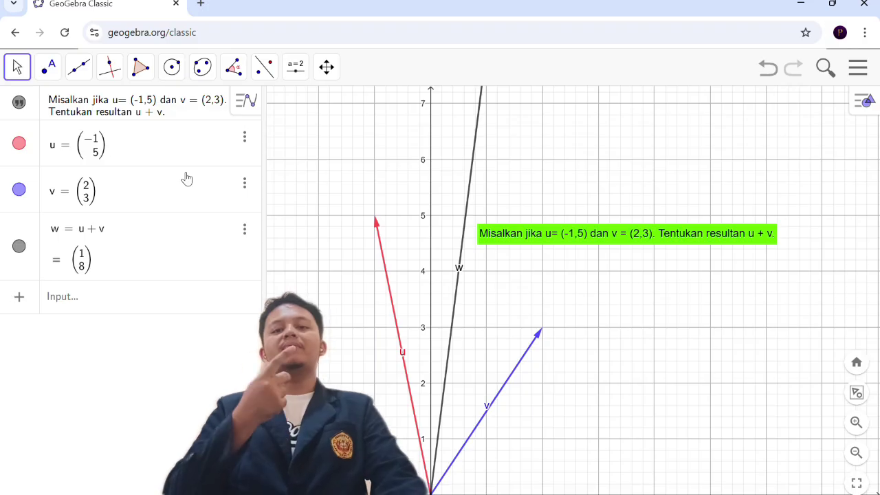
{"action": "left_click_drag", "start_coordinate": [387, 248], "coordinate": [365, 210]}
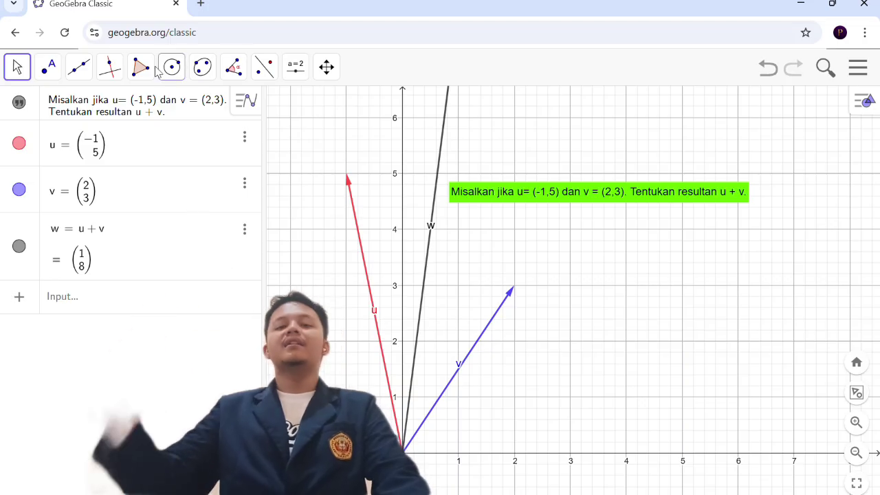
Place a point on the tip of vector u at (-1, 5).
{"action": "left_click", "coordinate": [62, 66]}
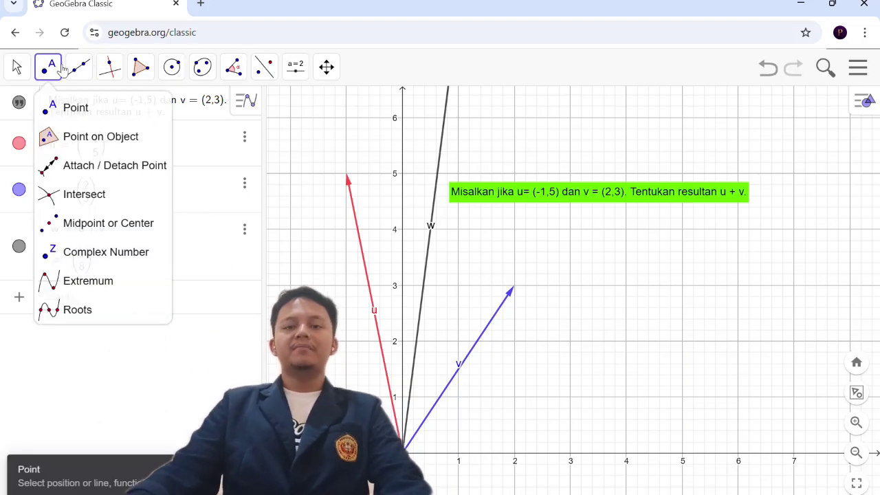
{"action": "left_click", "coordinate": [78, 105]}
{"action": "left_click", "coordinate": [346, 174]}
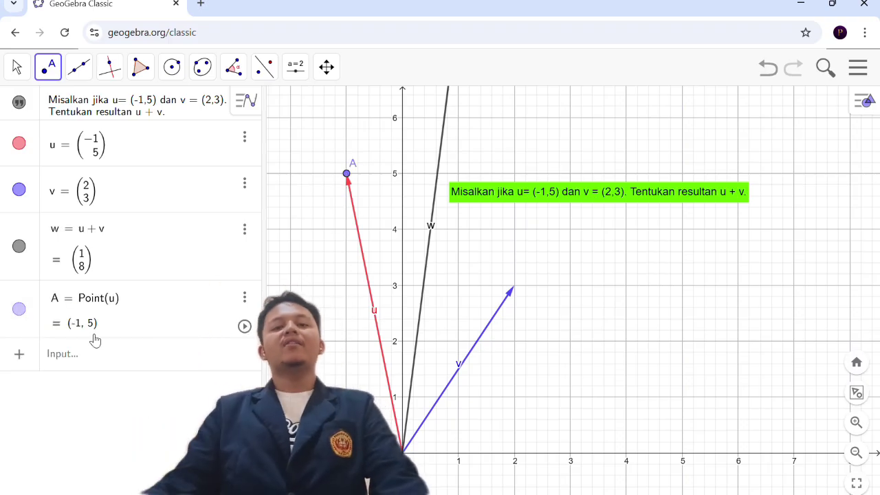
Draw a copy of vector v starting at point A with the Vector from Point tool.
{"action": "left_click", "coordinate": [82, 71]}
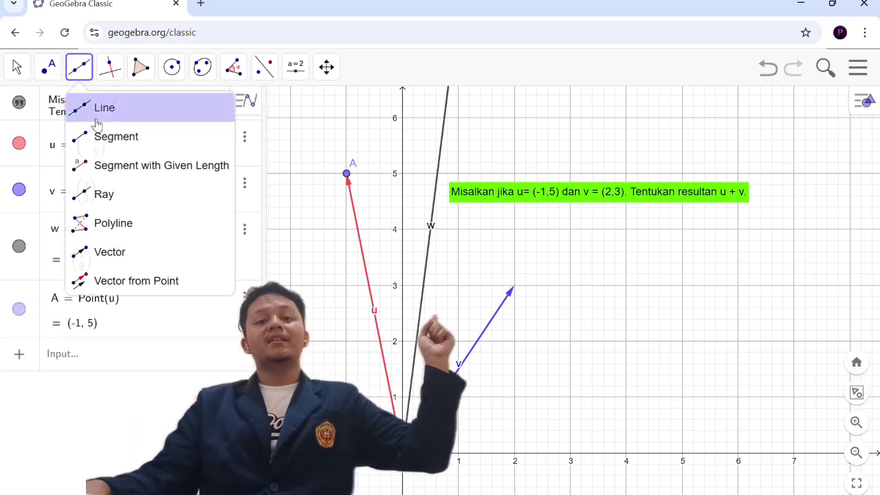
{"action": "left_click", "coordinate": [134, 280]}
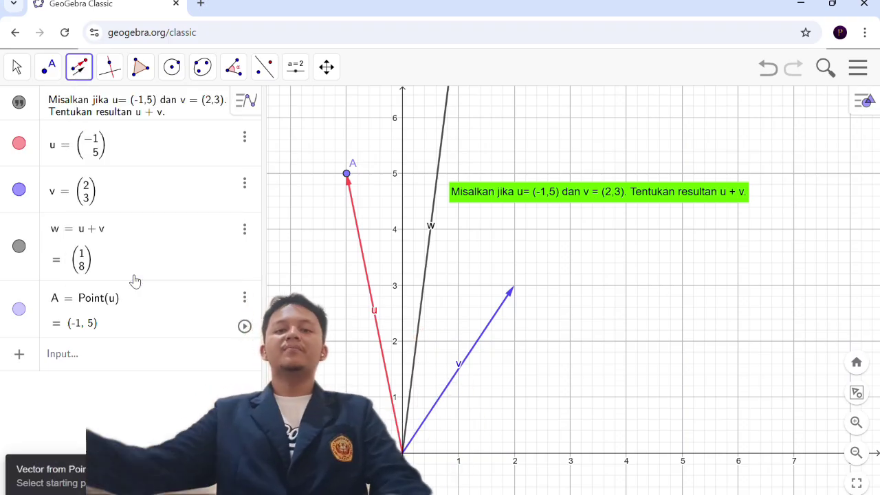
{"action": "left_click", "coordinate": [461, 370]}
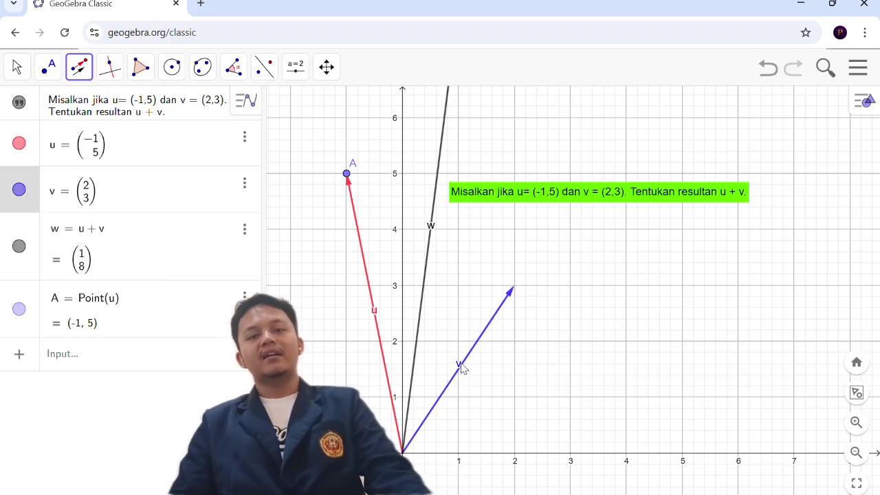
{"action": "left_click", "coordinate": [347, 174]}
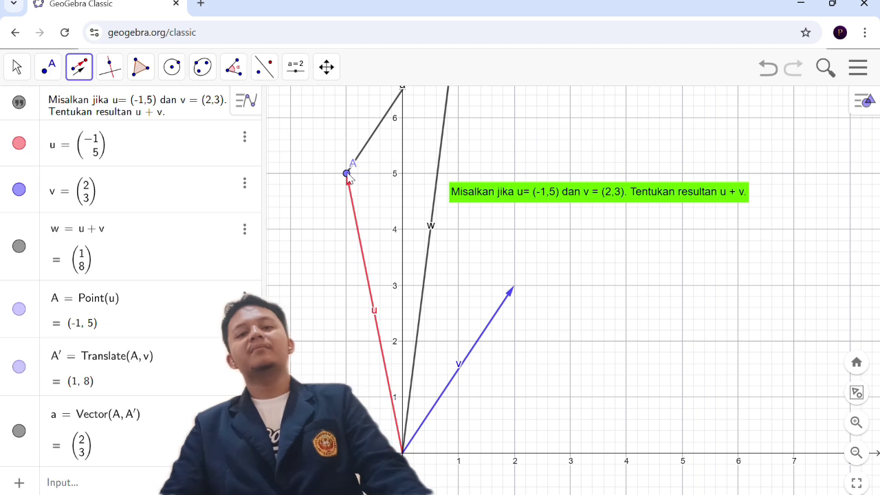
{"action": "left_click", "coordinate": [18, 65]}
{"action": "left_click_drag", "start_coordinate": [399, 184], "coordinate": [405, 286]}
{"action": "left_click_drag", "start_coordinate": [406, 297], "coordinate": [405, 306]}
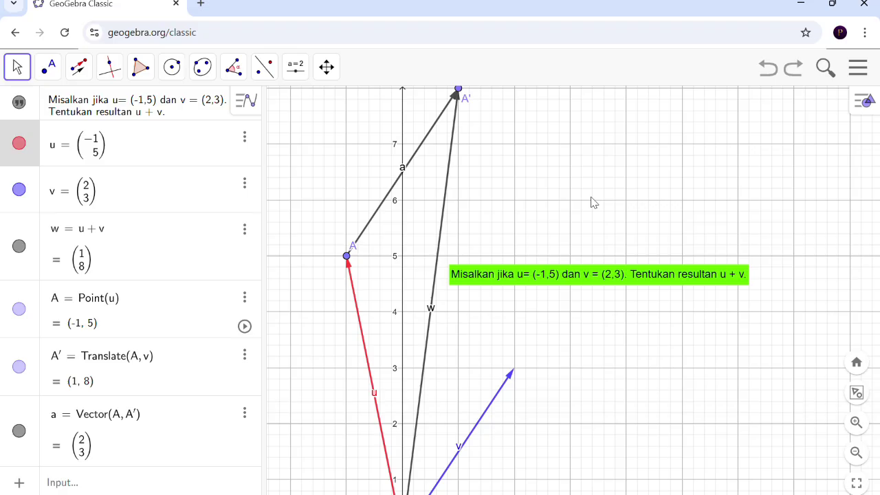
{"action": "left_click_drag", "start_coordinate": [603, 200], "coordinate": [624, 191]}
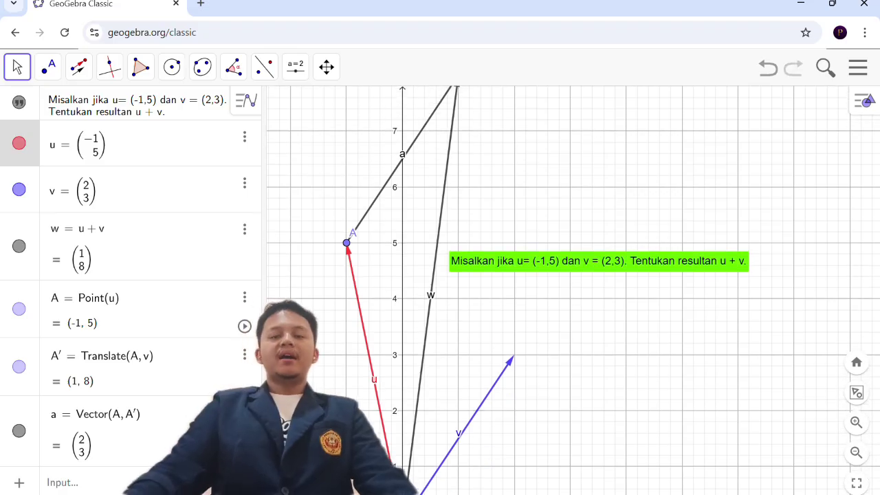
Add the sum u + a of vector u and the copied vector as a new algebra entry.
{"action": "left_click", "coordinate": [62, 483]}
{"action": "type", "text": "u + "}
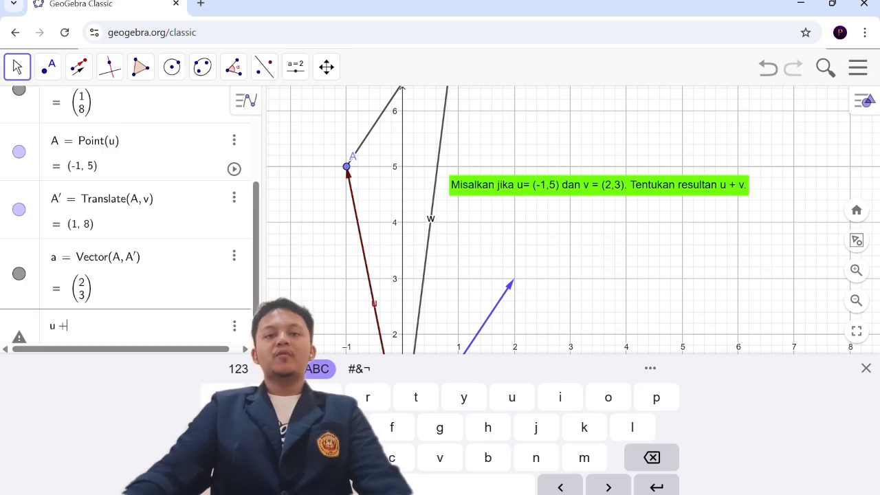
{"action": "type", "text": "a"}
{"action": "key", "text": "Return"}
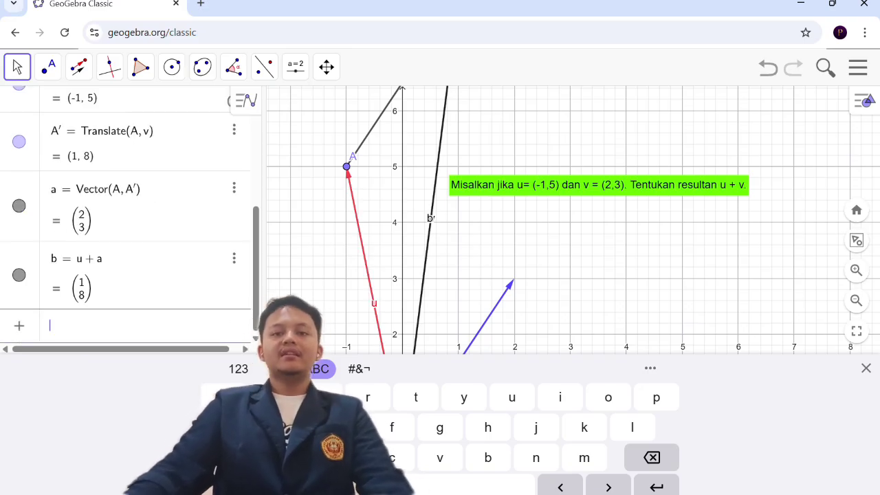
{"action": "left_click", "coordinate": [697, 273]}
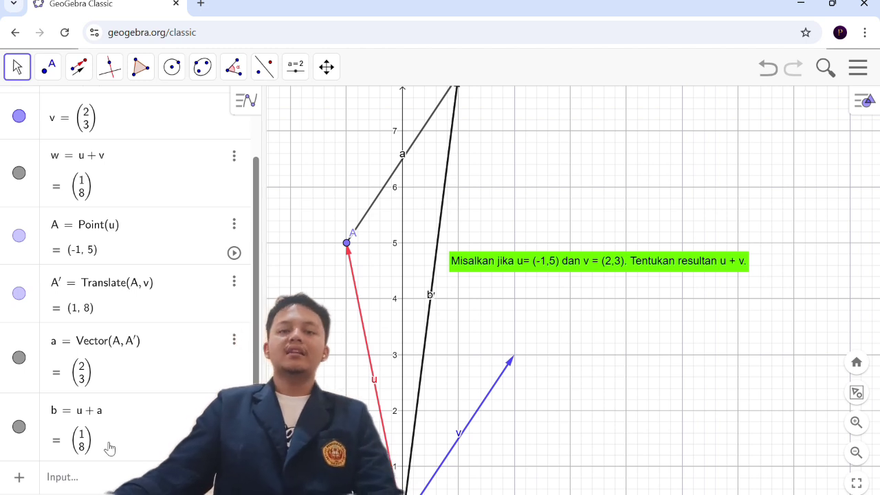
{"action": "left_click_drag", "start_coordinate": [579, 334], "coordinate": [600, 292]}
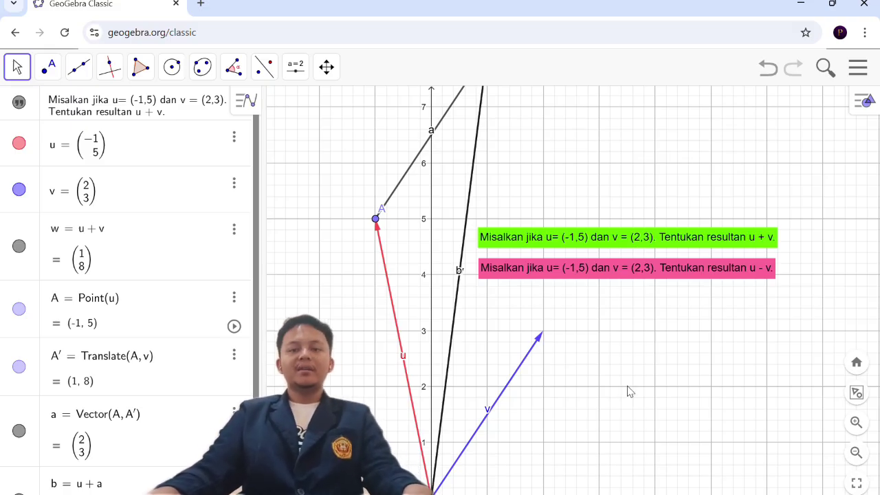
Add the vector difference u - v as a new algebra entry.
{"action": "left_click_drag", "start_coordinate": [627, 386], "coordinate": [649, 359]}
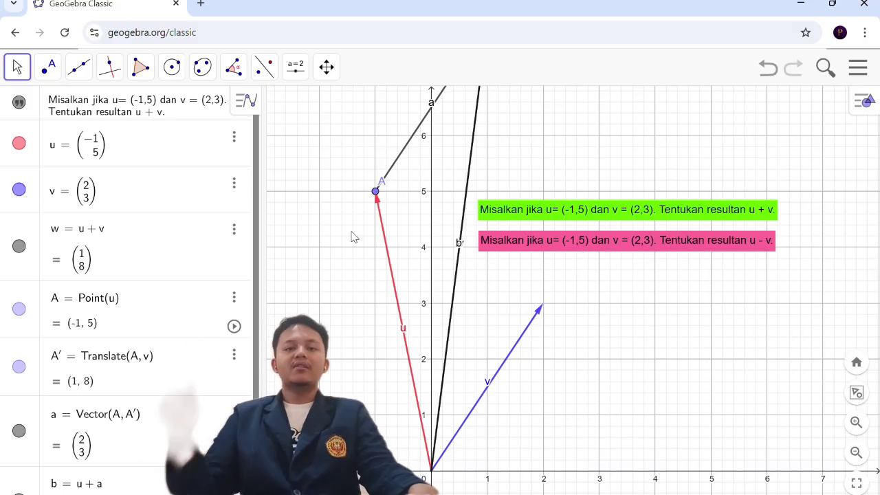
{"action": "scroll", "coordinate": [251, 319], "scroll_direction": "down", "scroll_amount": 3}
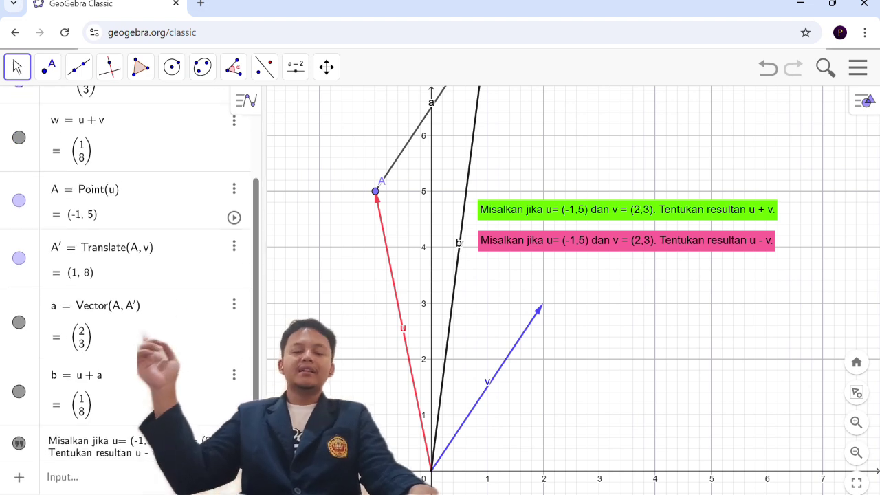
{"action": "left_click", "coordinate": [96, 481]}
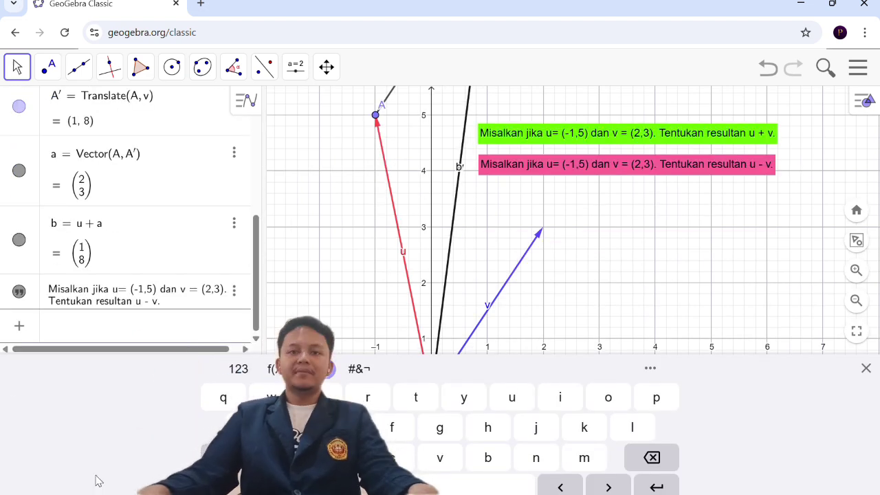
{"action": "type", "text": "u"}
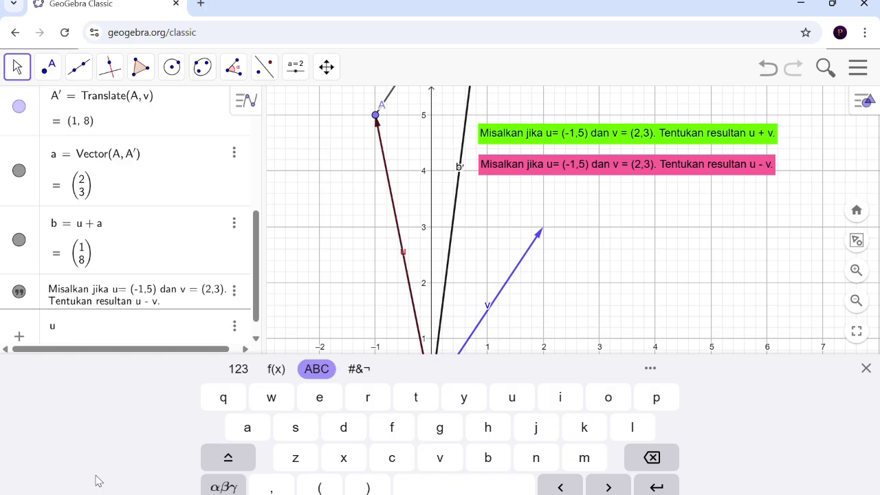
{"action": "type", "text": "-"}
{"action": "type", "text": "v"}
{"action": "key", "text": "Return"}
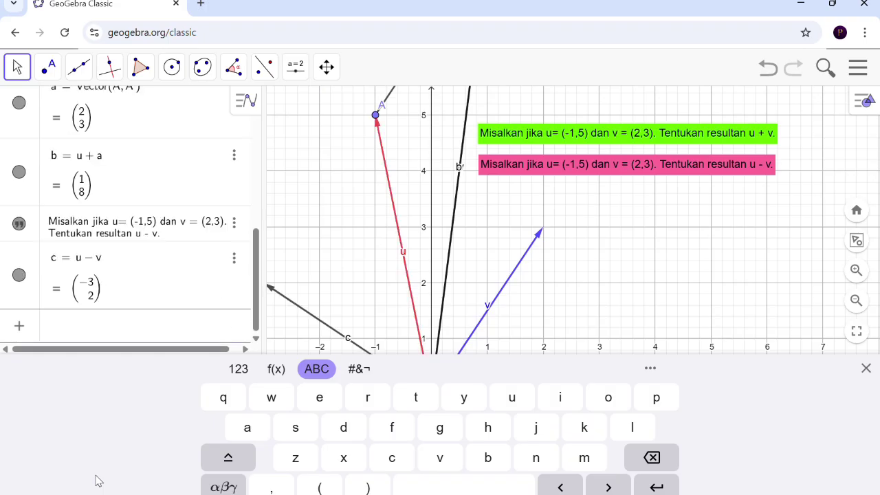
{"action": "left_click", "coordinate": [352, 292]}
{"action": "left_click_drag", "start_coordinate": [359, 294], "coordinate": [424, 227]}
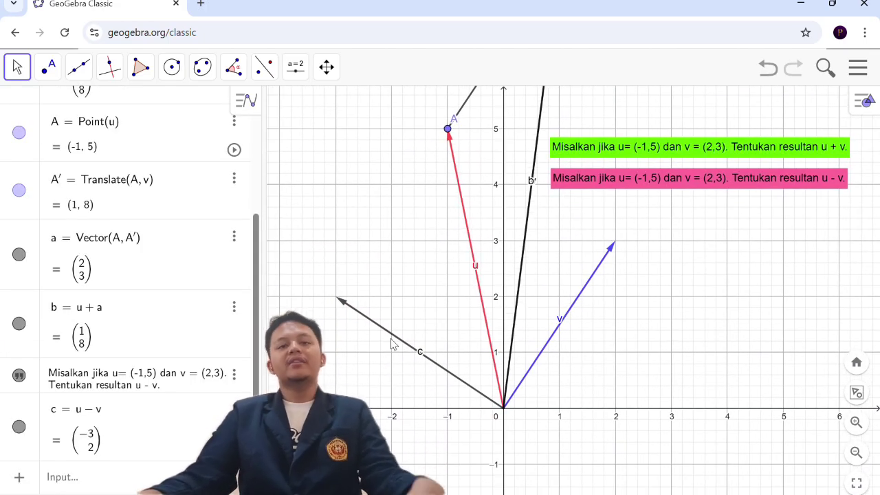